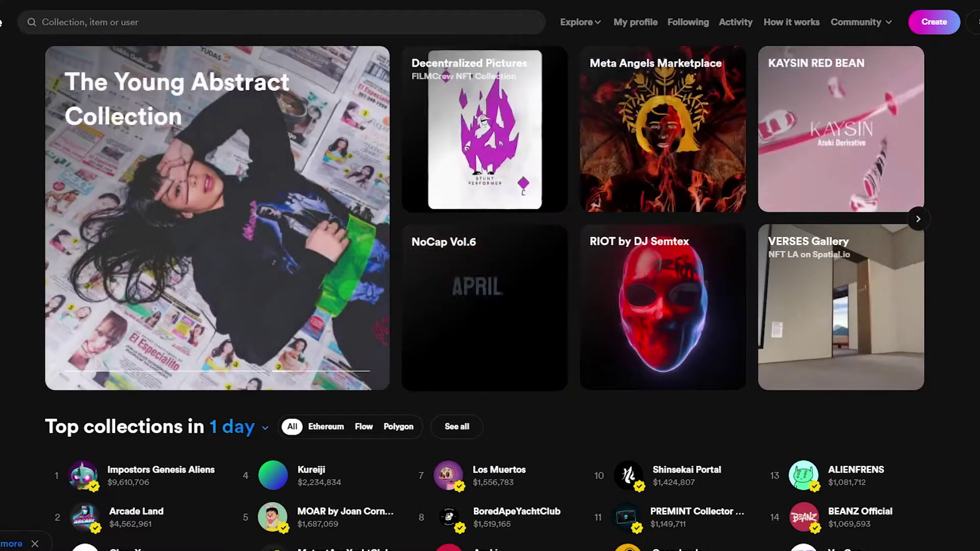
Look through the marketplace home page, from the featured and top collections to hot bids, live auctions and the Explore listings
scroll(490, 276, down, 8)
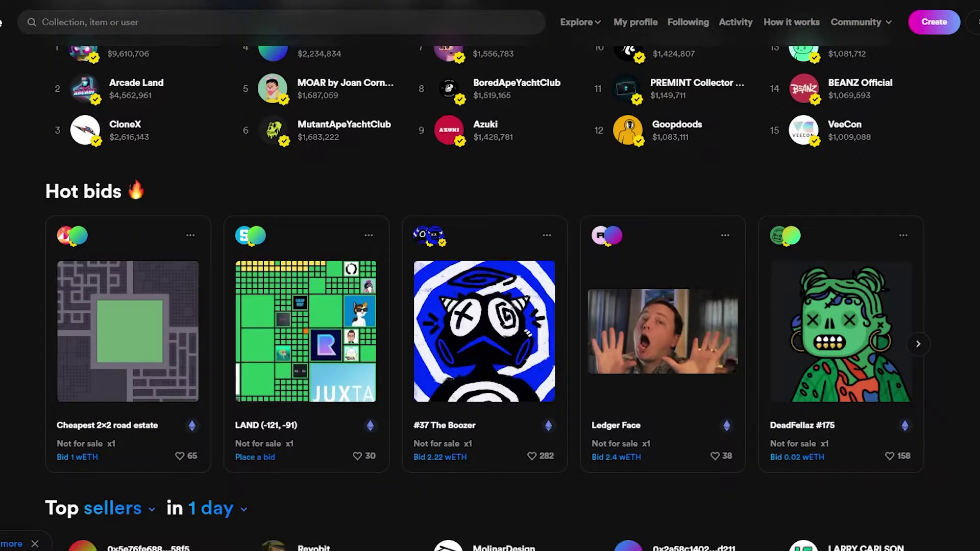
scroll(490, 275, down, 5)
scroll(490, 276, down, 4)
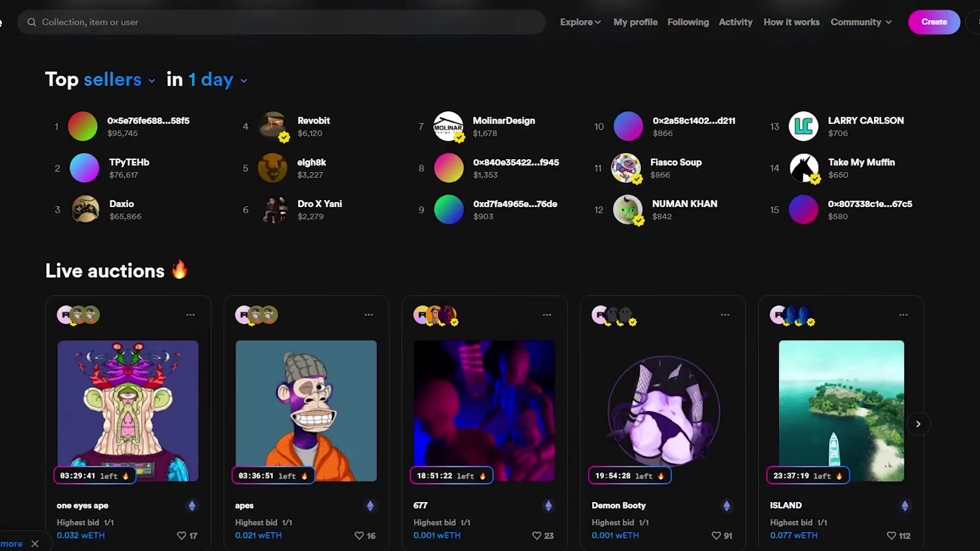
scroll(490, 276, down, 4)
scroll(491, 276, down, 2)
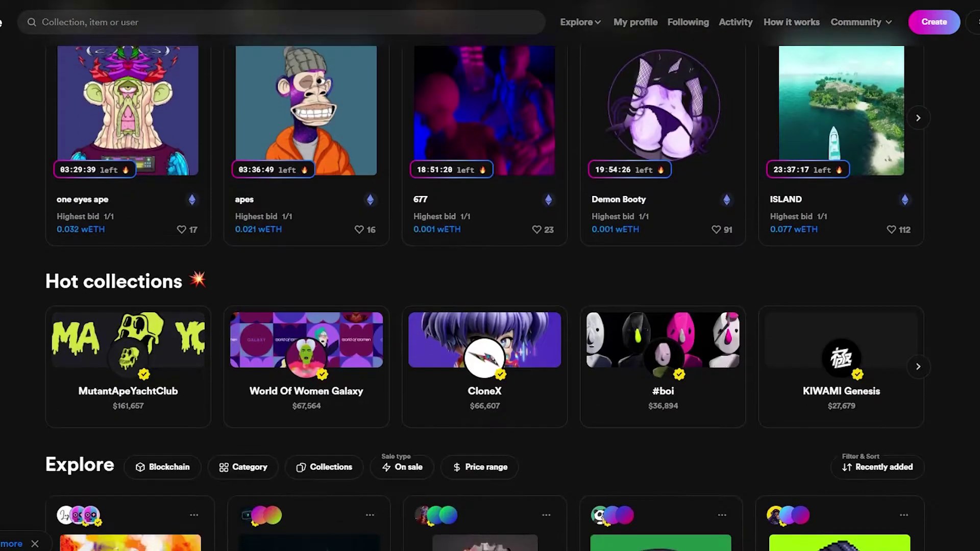
scroll(490, 276, down, 3)
scroll(490, 276, down, 2)
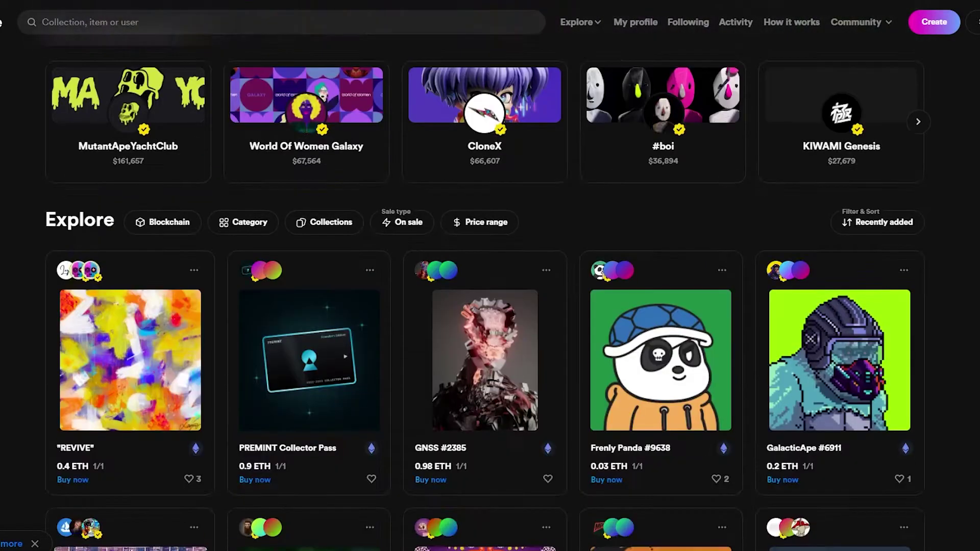
scroll(490, 275, down, 2)
scroll(490, 276, down, 7)
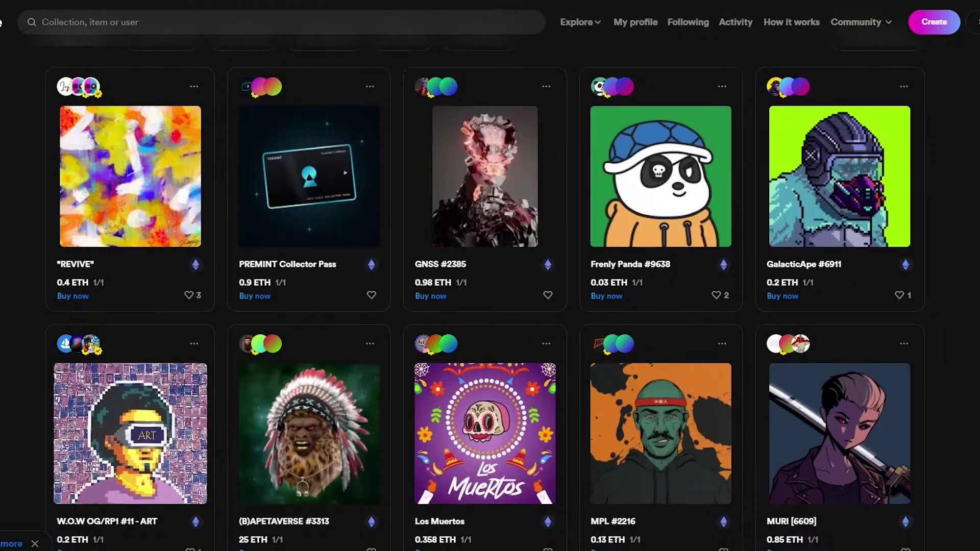
scroll(490, 276, down, 2)
scroll(491, 276, down, 4)
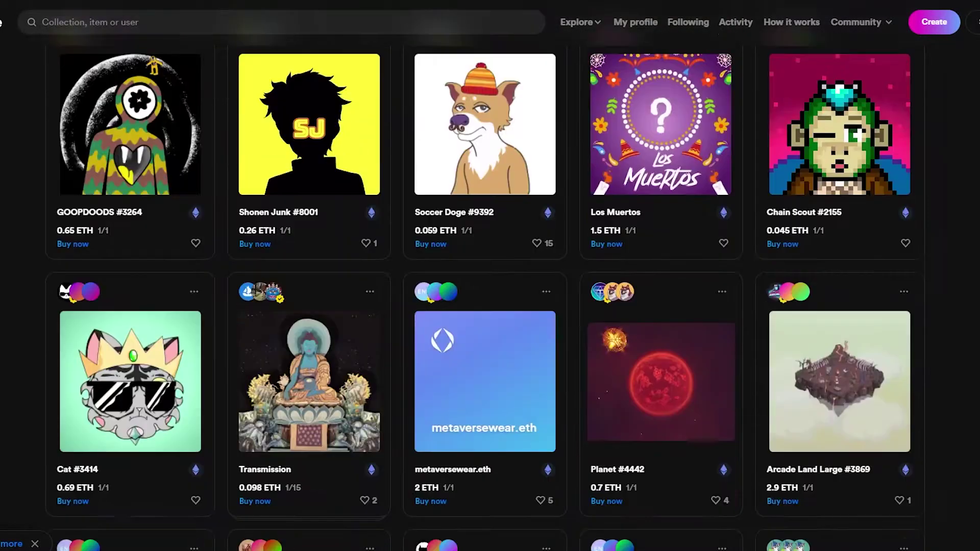
scroll(490, 276, down, 2)
scroll(454, 149, down, 4)
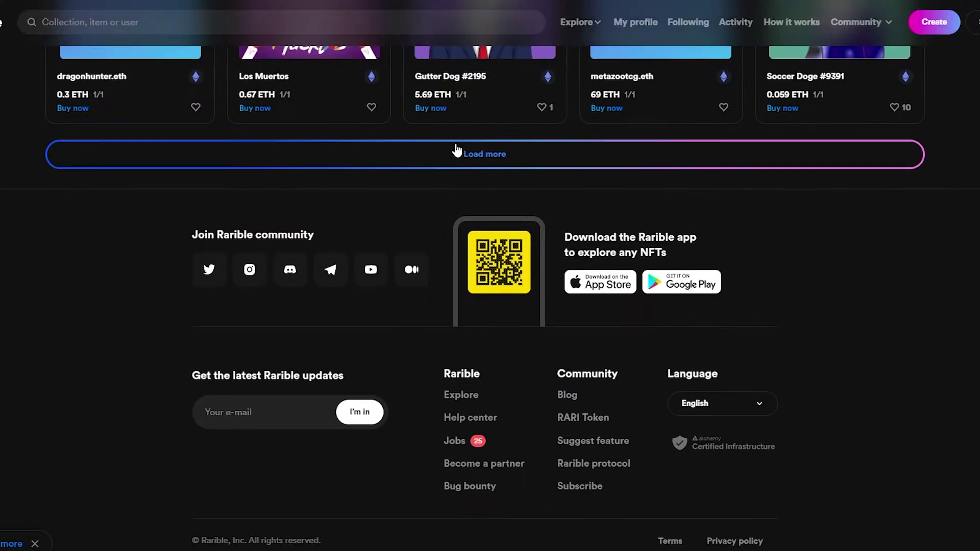
click(468, 162)
scroll(975, 257, up, 20)
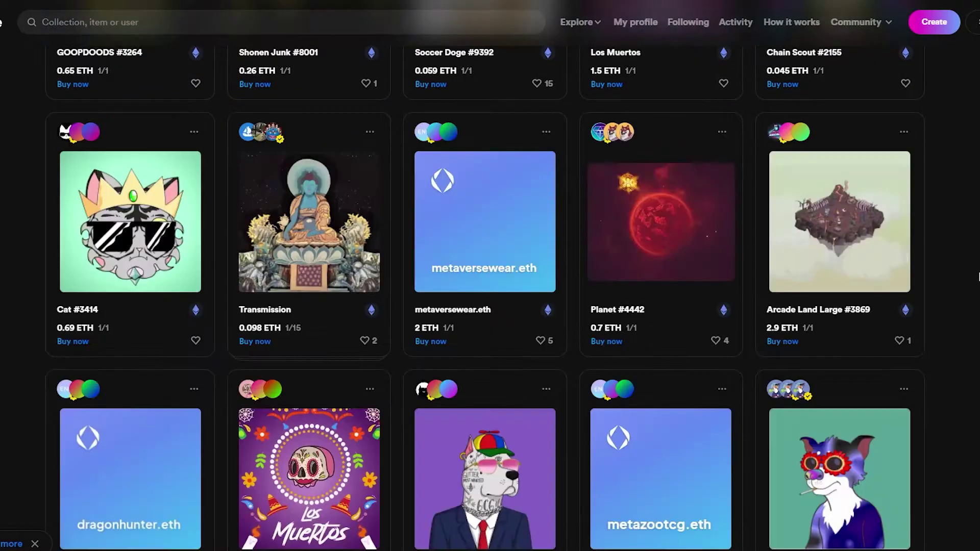
scroll(953, 311, up, 10)
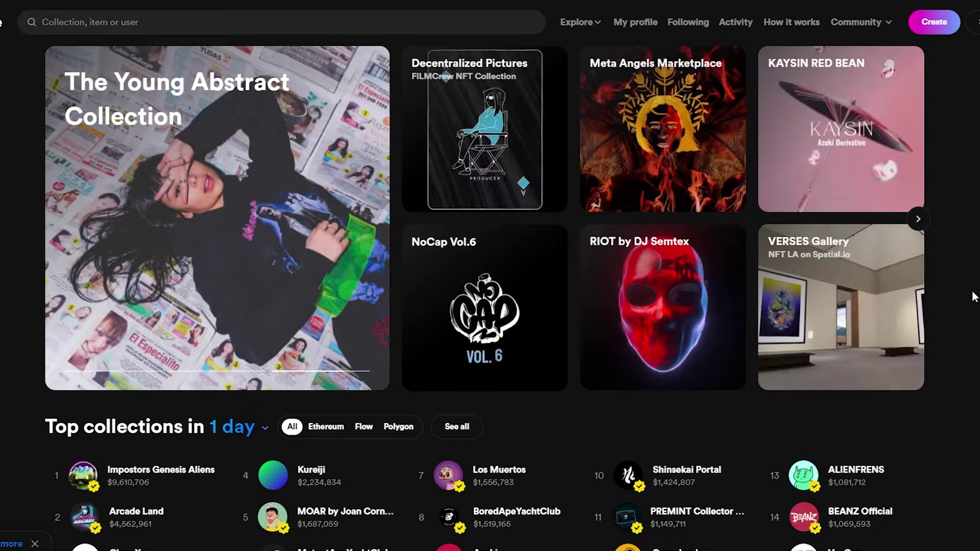
scroll(975, 298, down, 5)
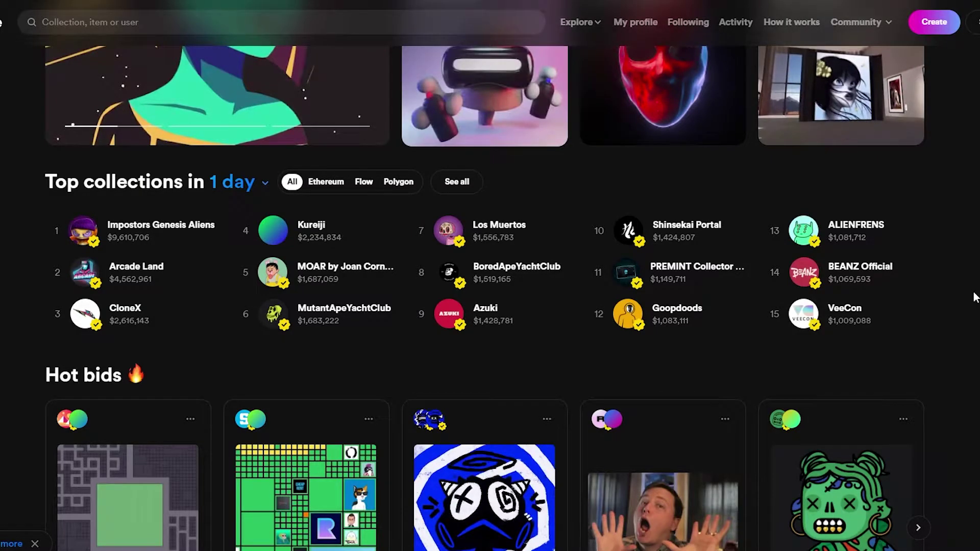
scroll(975, 298, up, 4)
scroll(975, 298, down, 6)
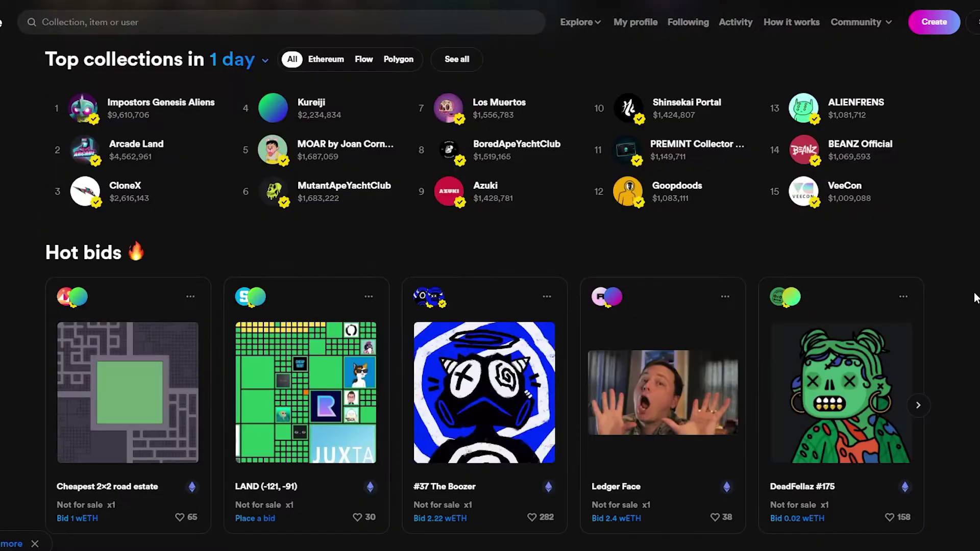
scroll(976, 297, down, 3)
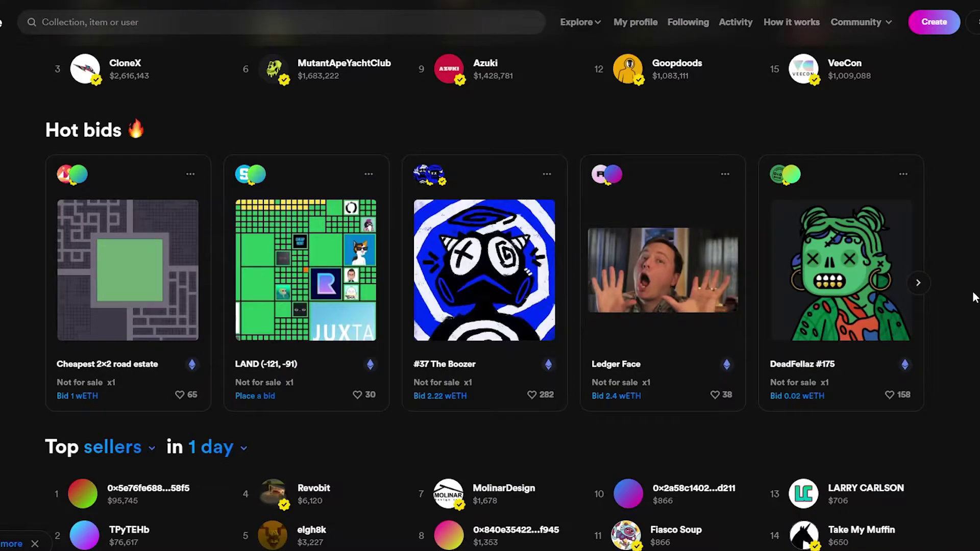
scroll(975, 297, down, 10)
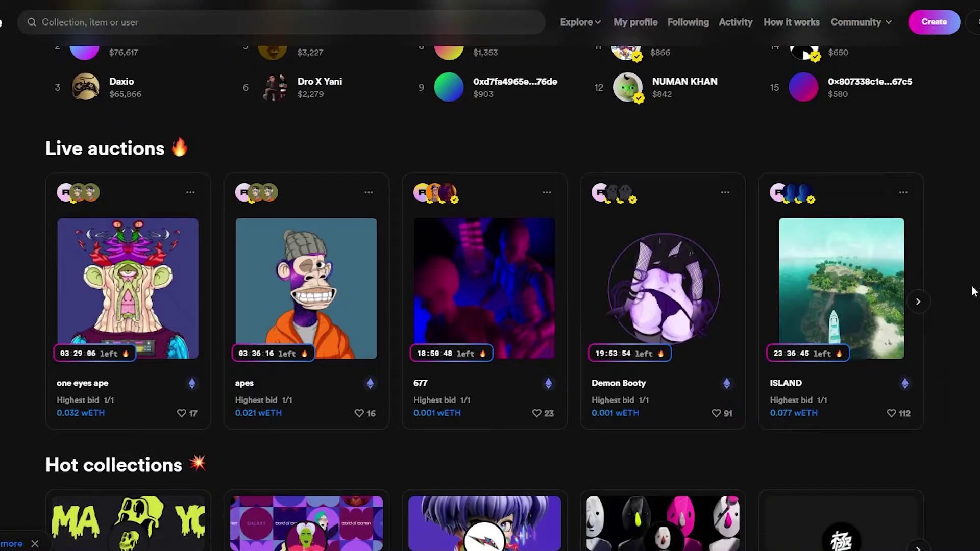
scroll(972, 291, up, 18)
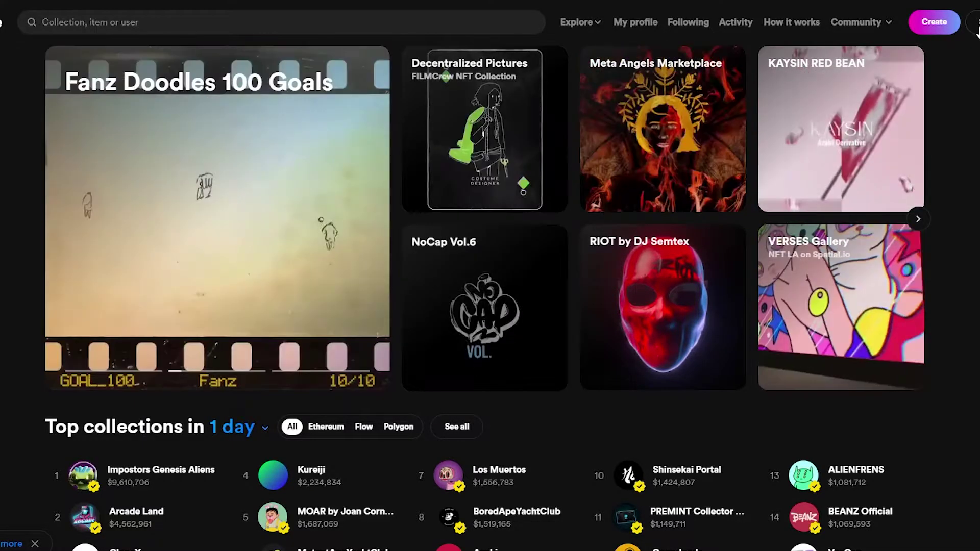
Open the sign-in page and review the wallet providers offered for Ethereum, Flow, Tezos and Polygon
click(977, 28)
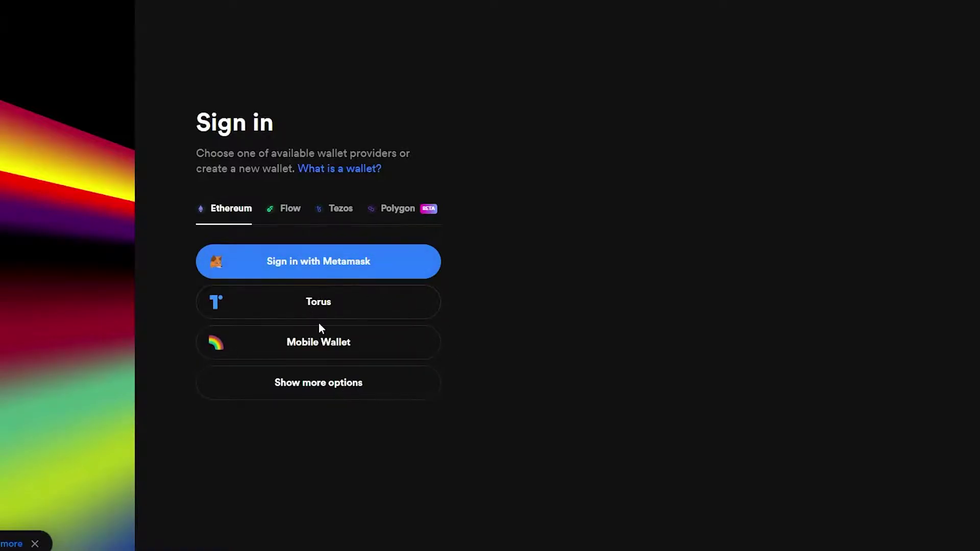
click(337, 394)
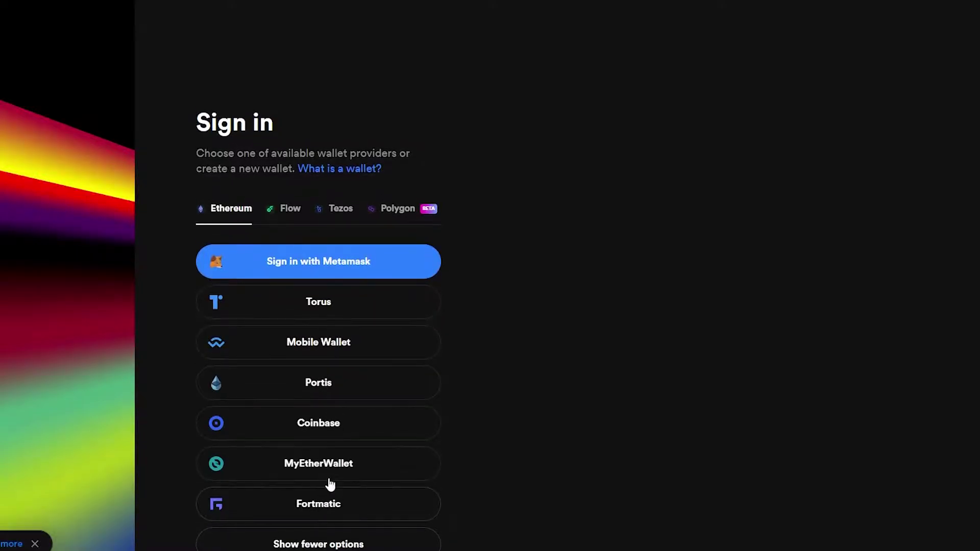
click(338, 215)
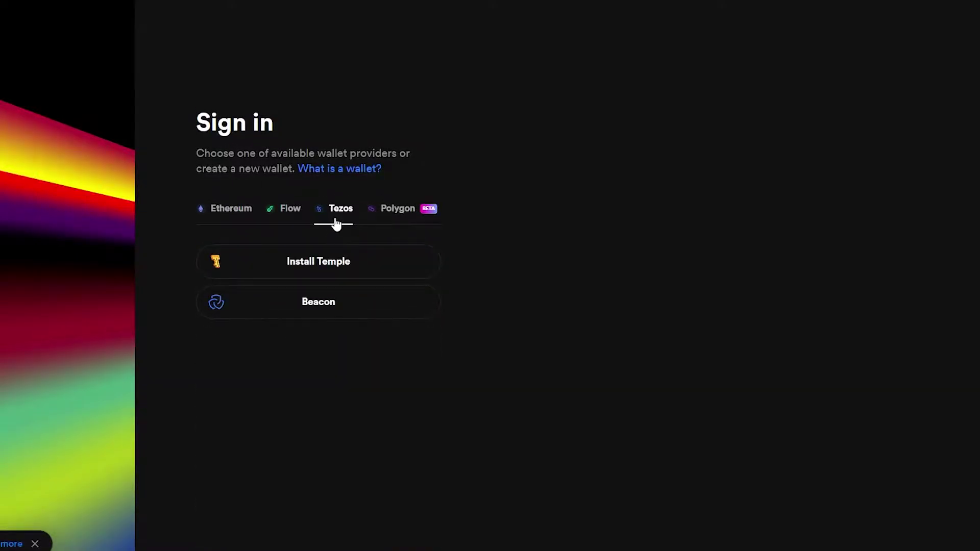
click(431, 215)
click(228, 215)
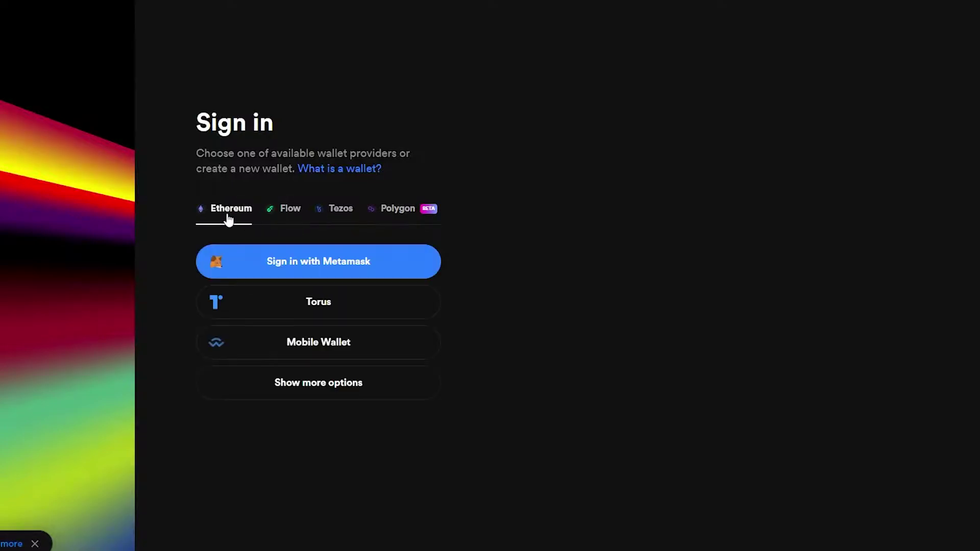
click(407, 210)
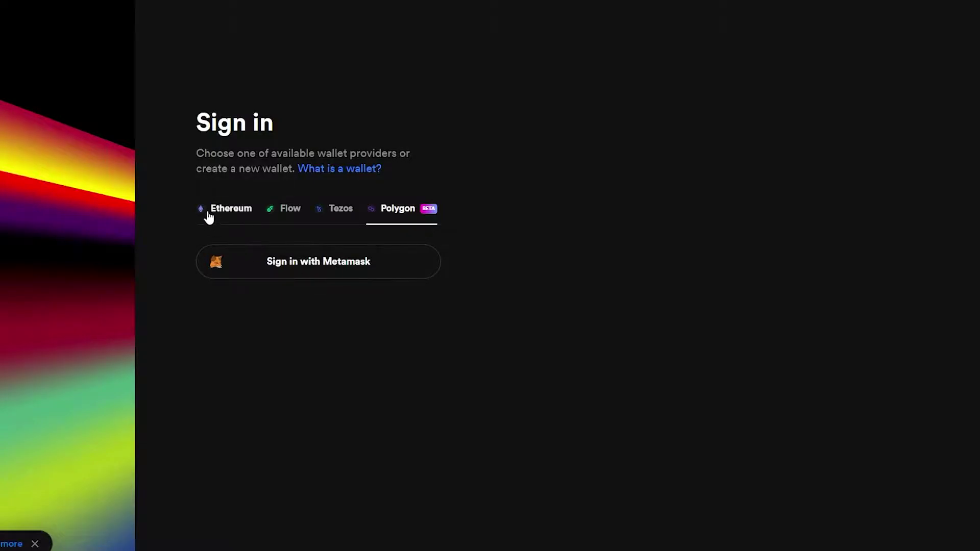
click(228, 217)
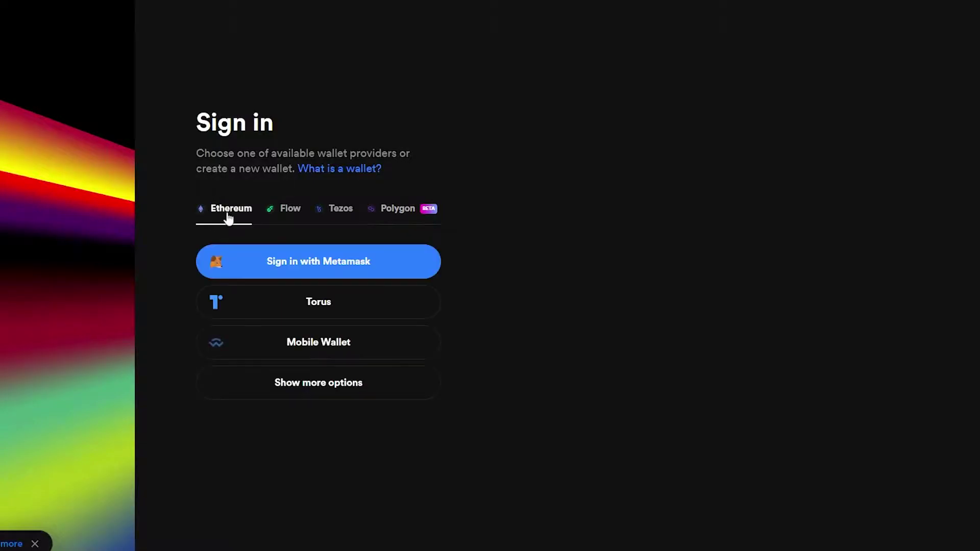
click(332, 385)
click(284, 219)
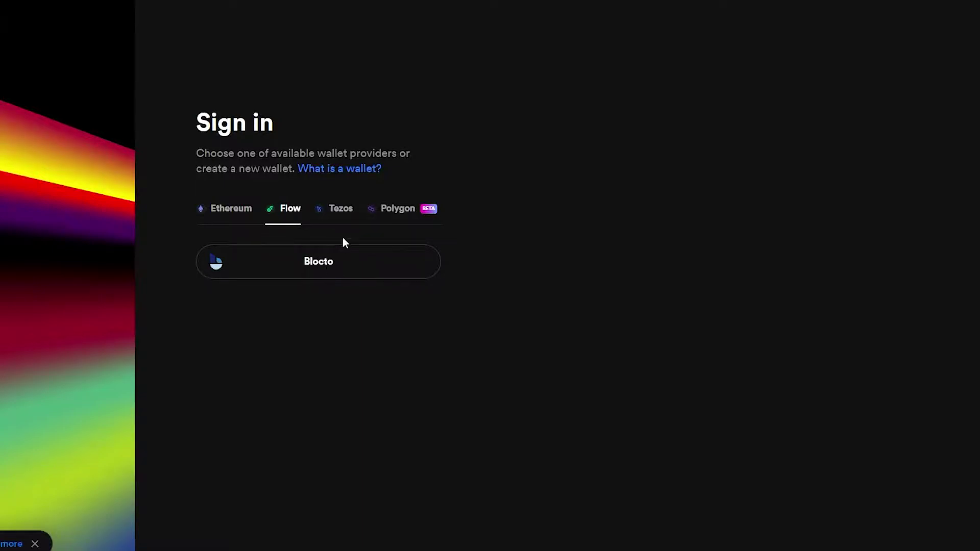
click(348, 217)
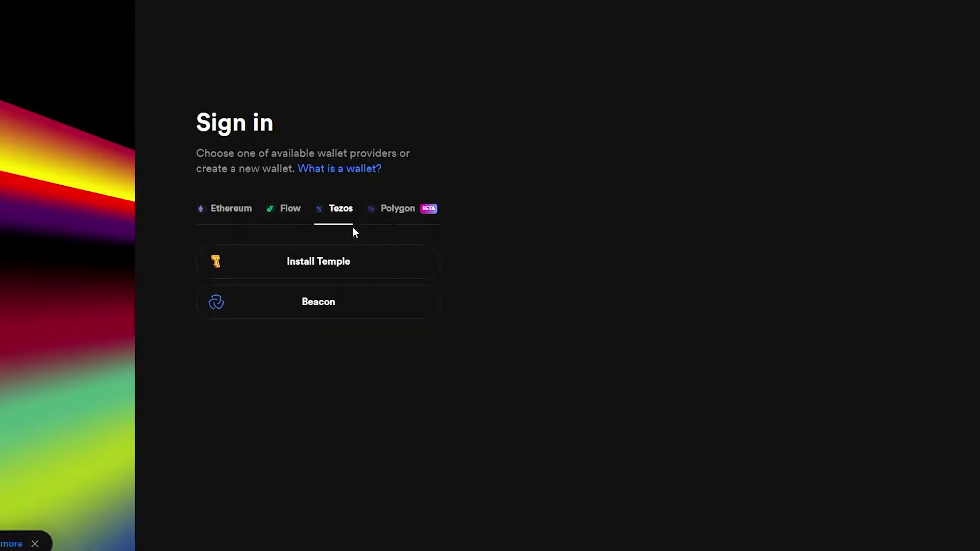
Sign in with the Metamask wallet under the Polygon blockchain
click(385, 211)
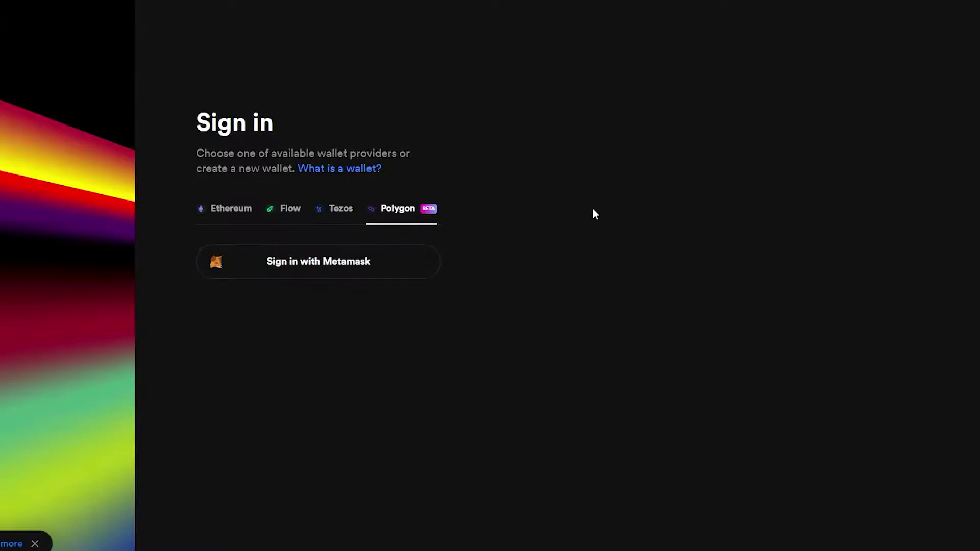
click(291, 277)
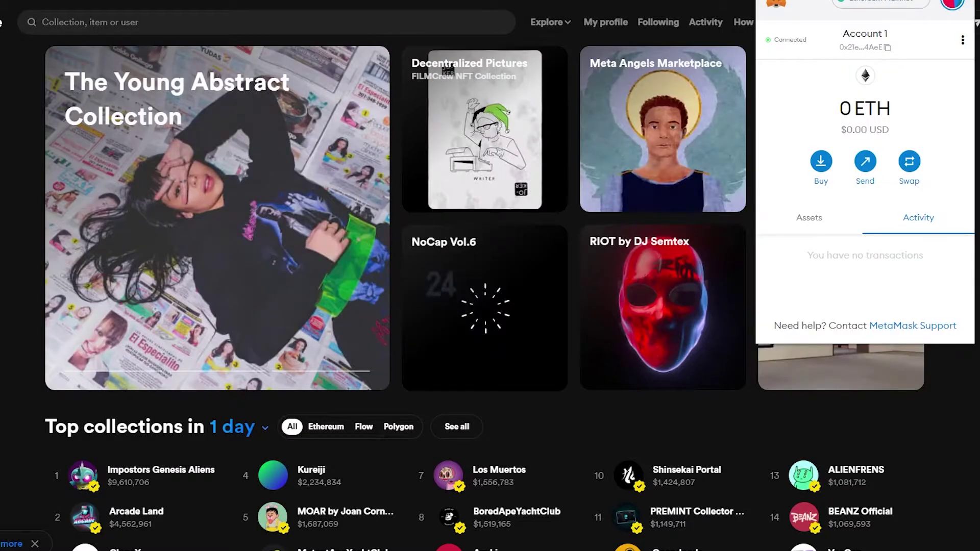
scroll(490, 276, down, 4)
scroll(490, 275, up, 4)
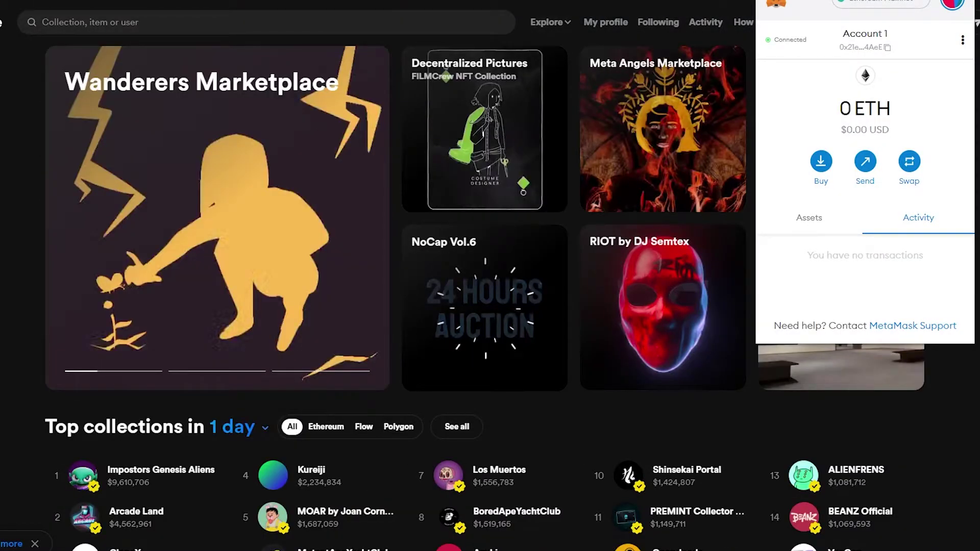
Open the item creation page and choose Polygon as the blockchain for the NFT
click(569, 215)
scroll(570, 215, down, 10)
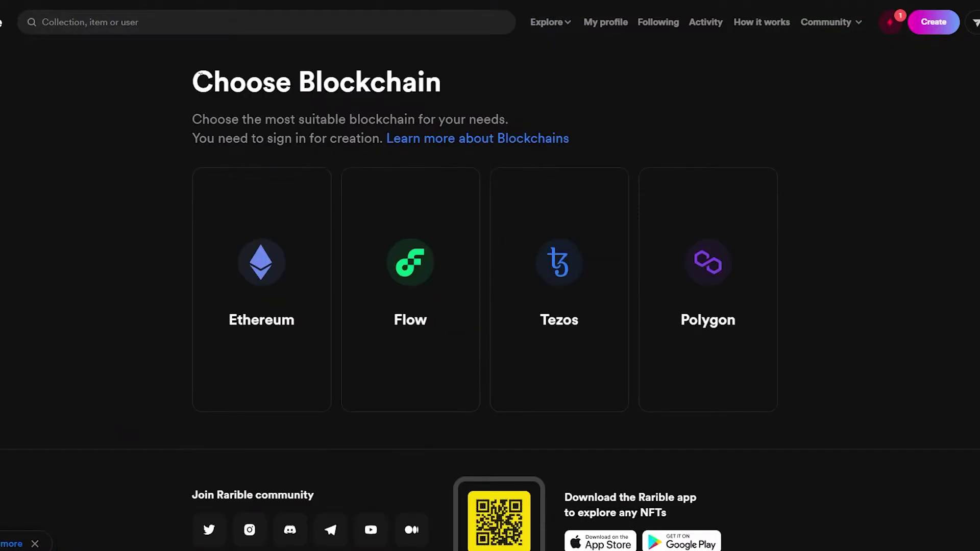
drag(193, 81, 442, 82)
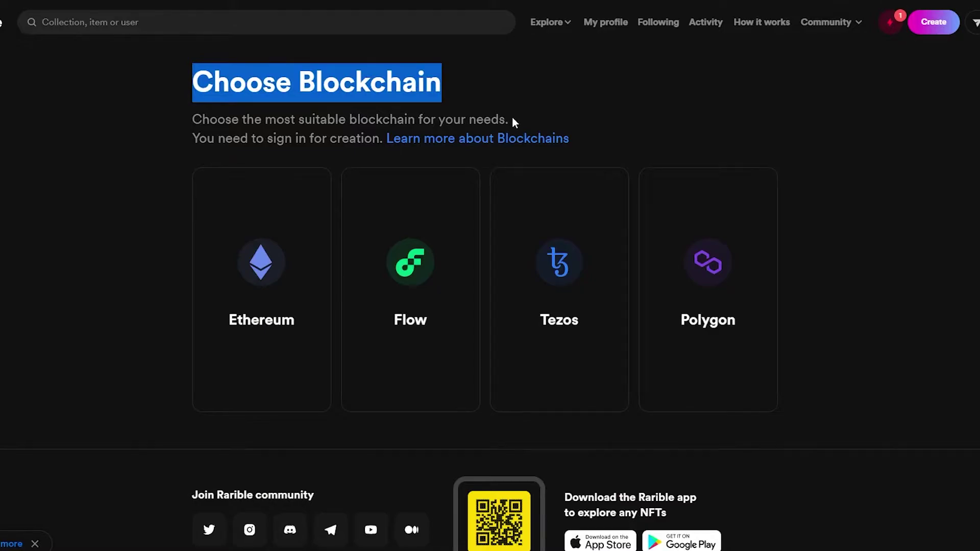
click(244, 66)
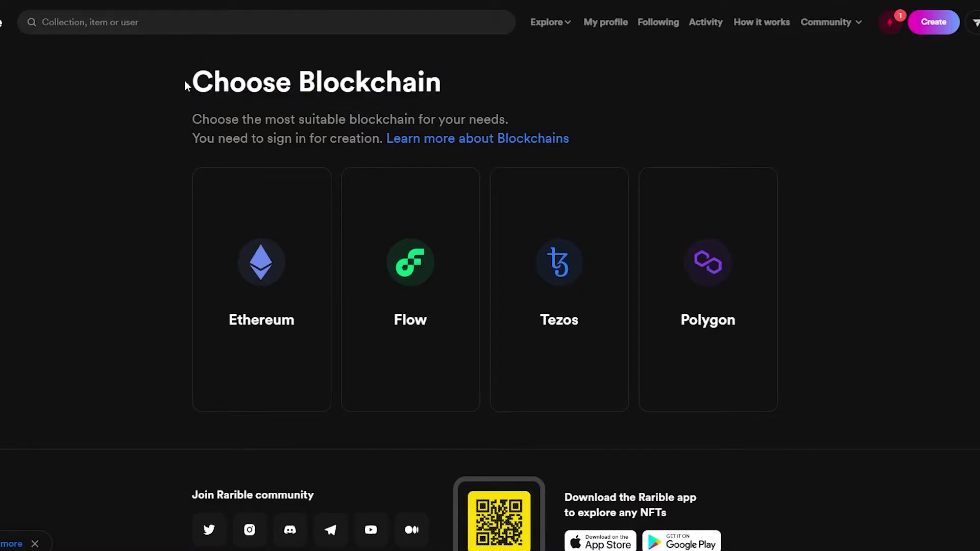
drag(185, 81, 601, 72)
click(572, 70)
click(692, 320)
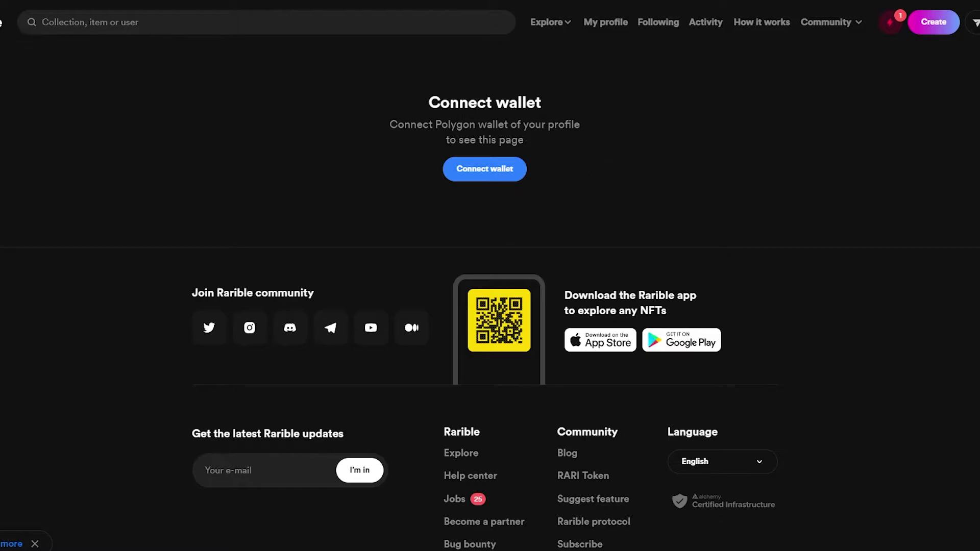
Connect the Polygon wallet through Metamask and approve switching its network to Polygon
click(516, 166)
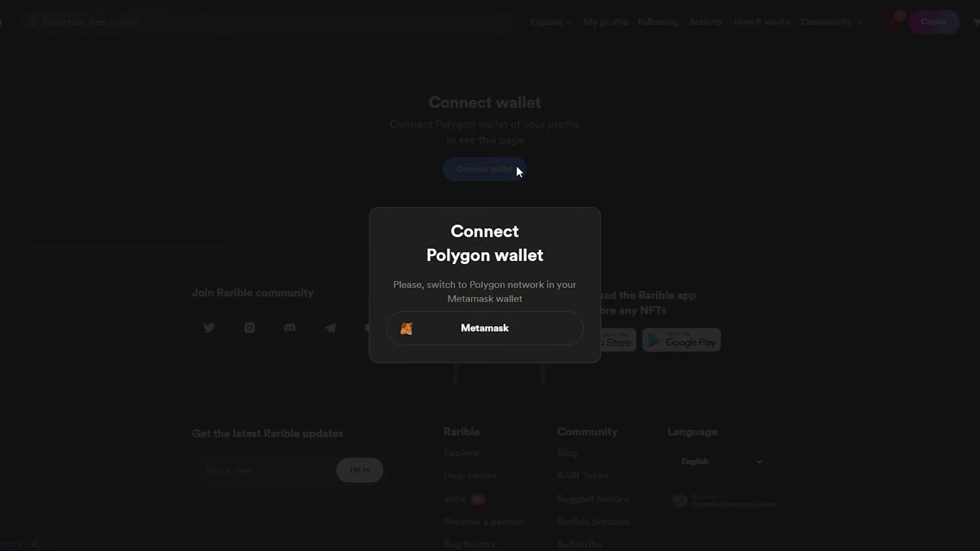
click(482, 335)
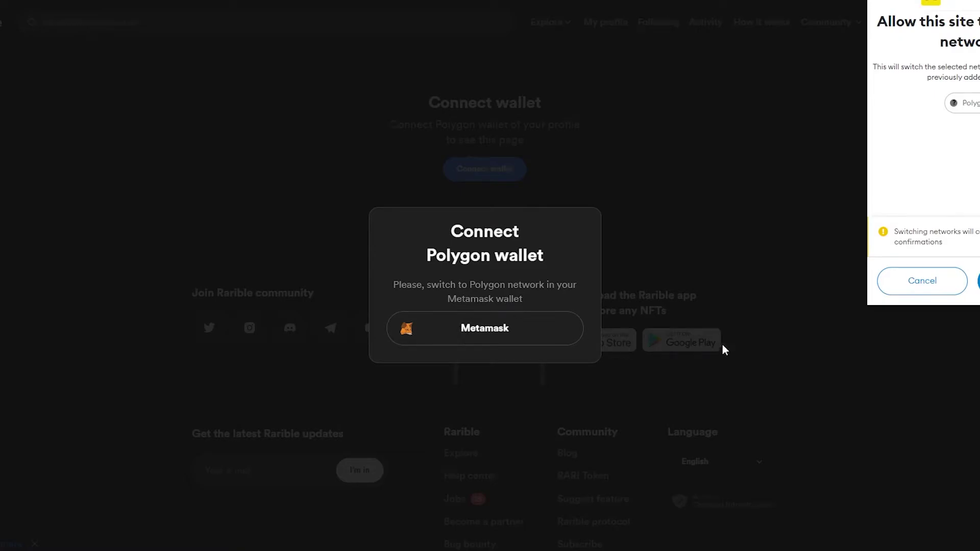
click(978, 281)
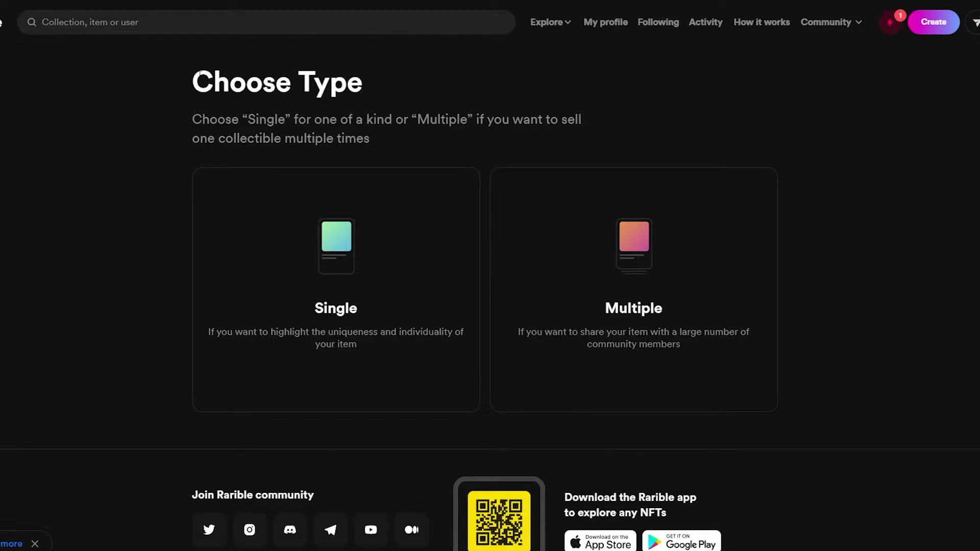
Choose Single as the type of collectible to create on Polygon
drag(201, 73, 353, 85)
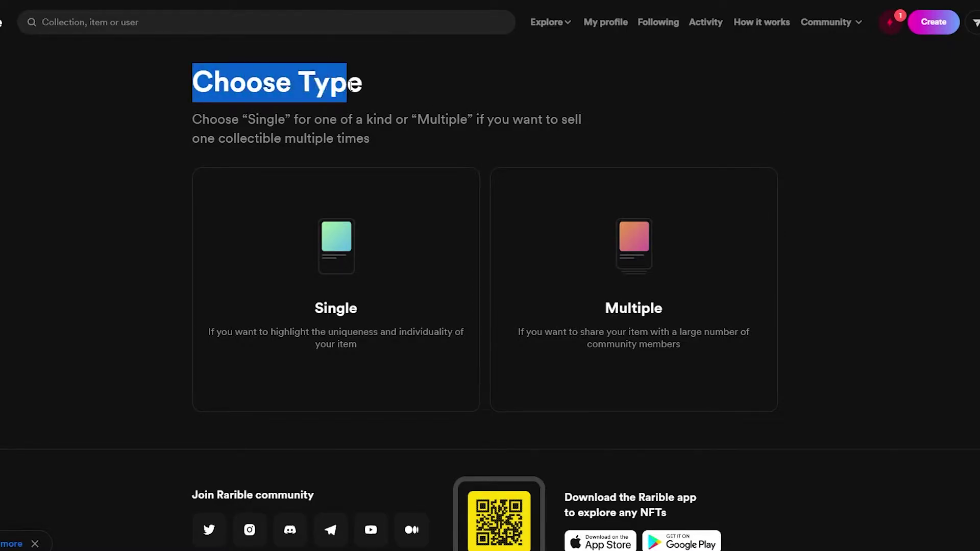
click(496, 98)
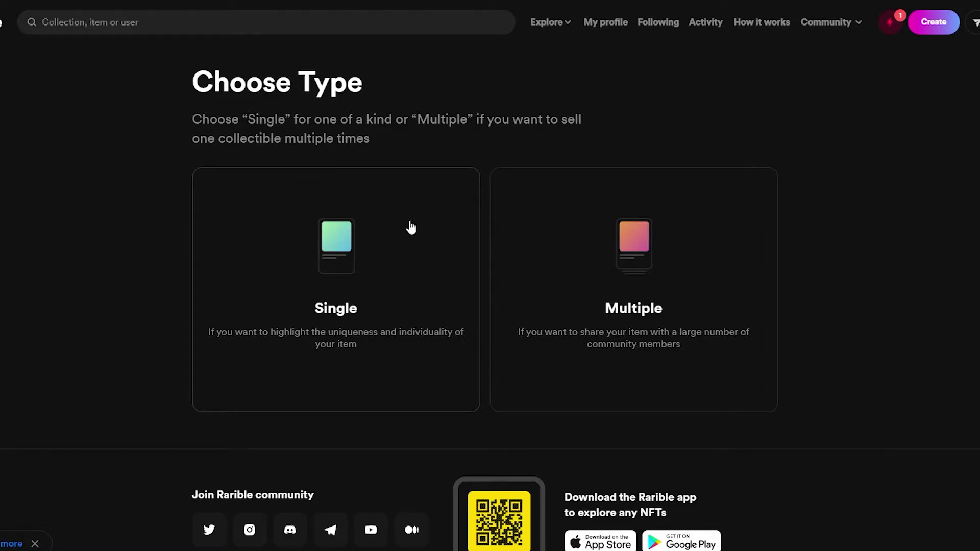
click(358, 297)
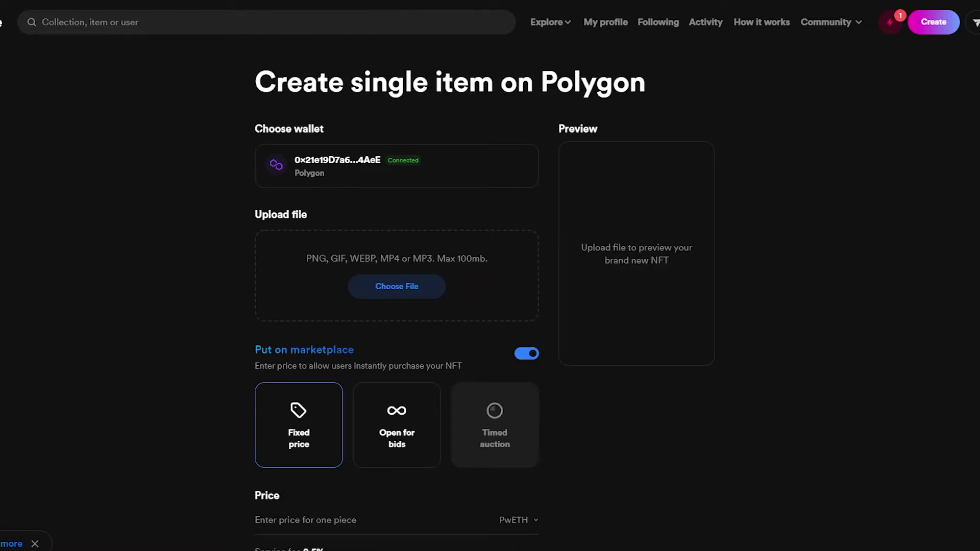
Upload the Darth Vader animation Untitled-1.gif as the NFT's file
drag(254, 129, 326, 130)
click(209, 200)
scroll(454, 191, down, 1)
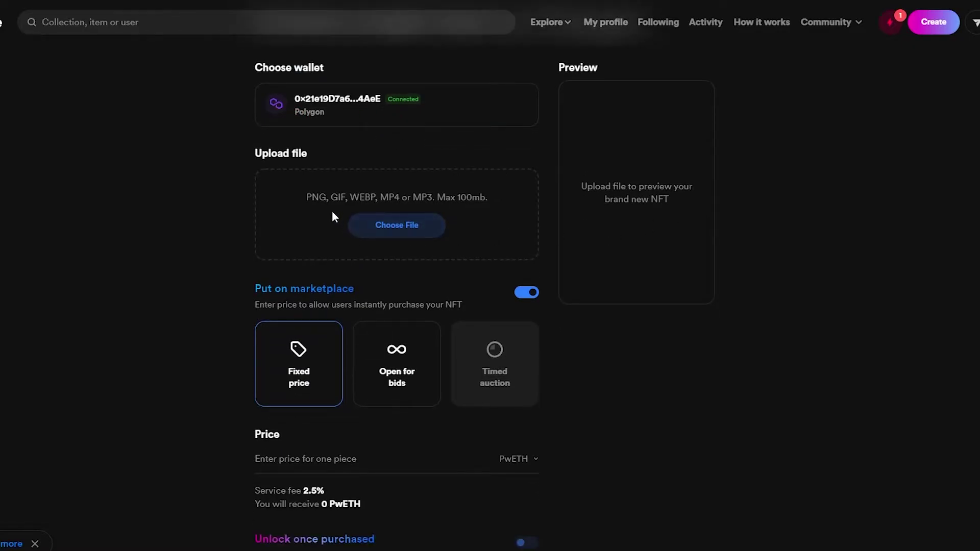
drag(306, 197, 465, 207)
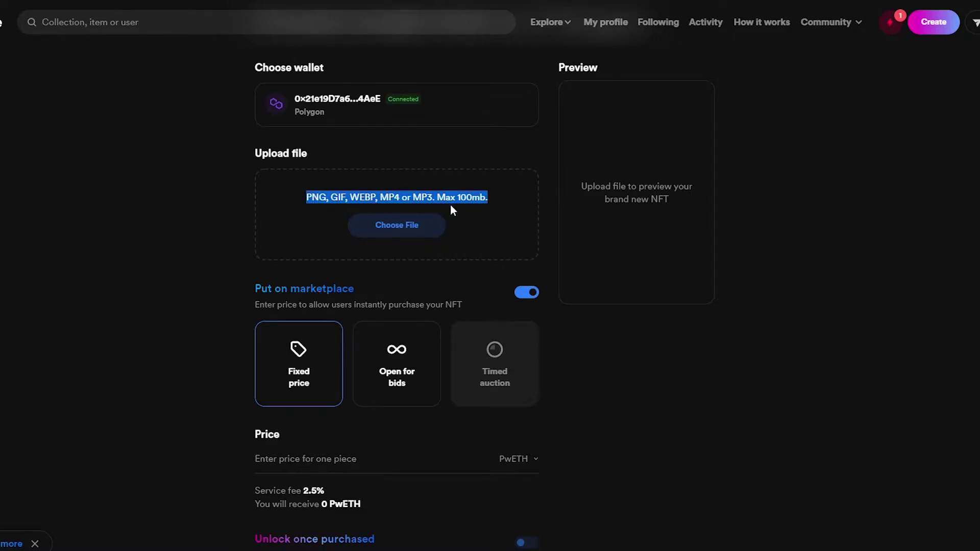
click(805, 317)
click(414, 228)
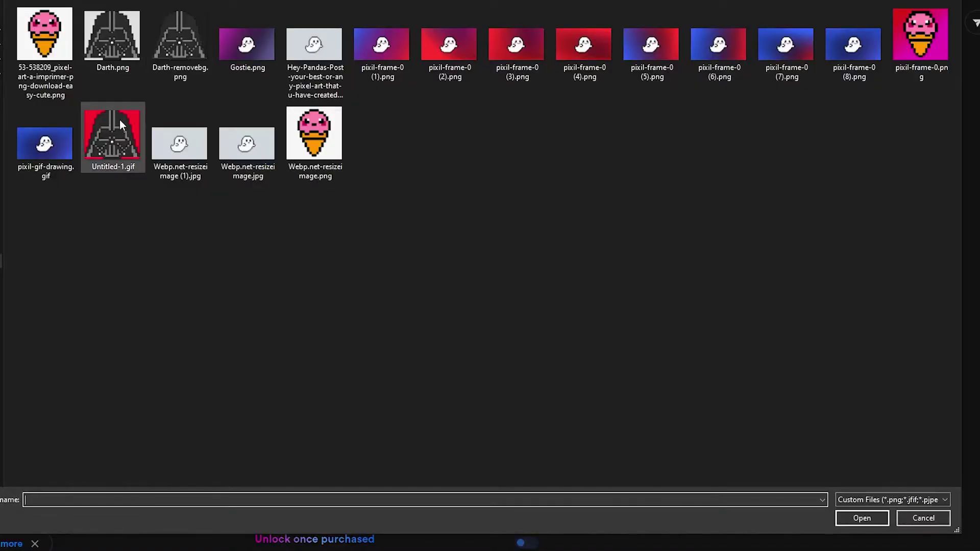
click(119, 120)
click(863, 519)
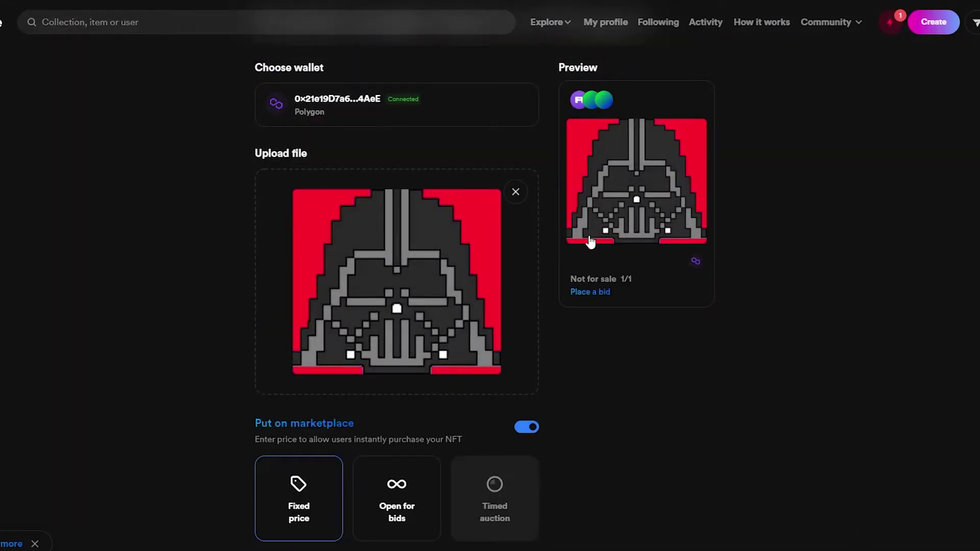
Compare the marketplace listing options by switching to Open for bids and back to Fixed price
scroll(444, 256, down, 1)
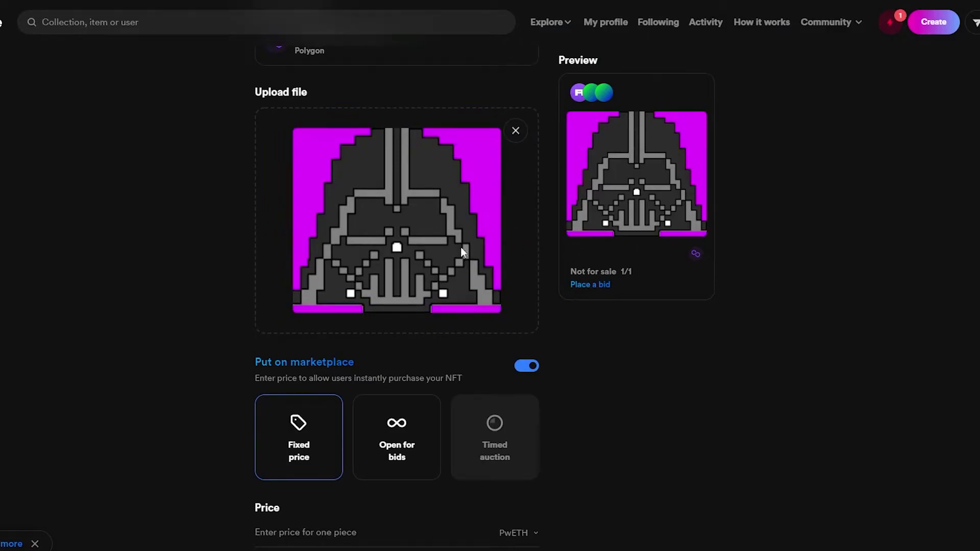
scroll(409, 218, up, 2)
scroll(442, 314, down, 2)
scroll(562, 306, down, 3)
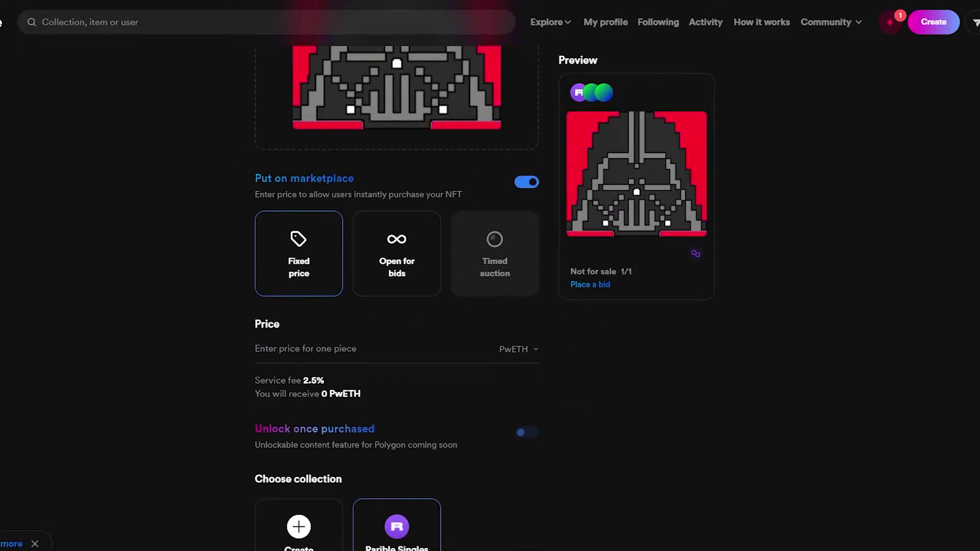
drag(252, 179, 364, 184)
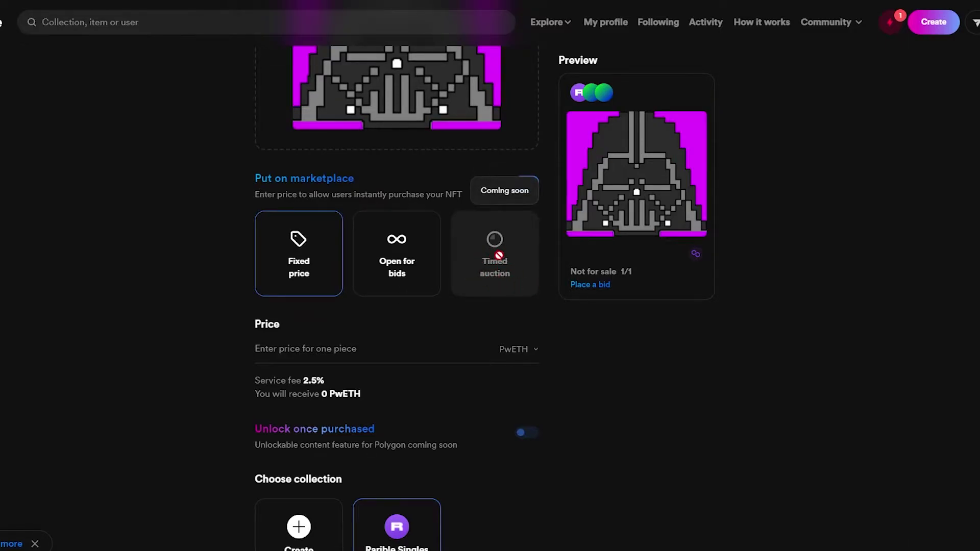
scroll(470, 219, up, 5)
scroll(469, 218, down, 5)
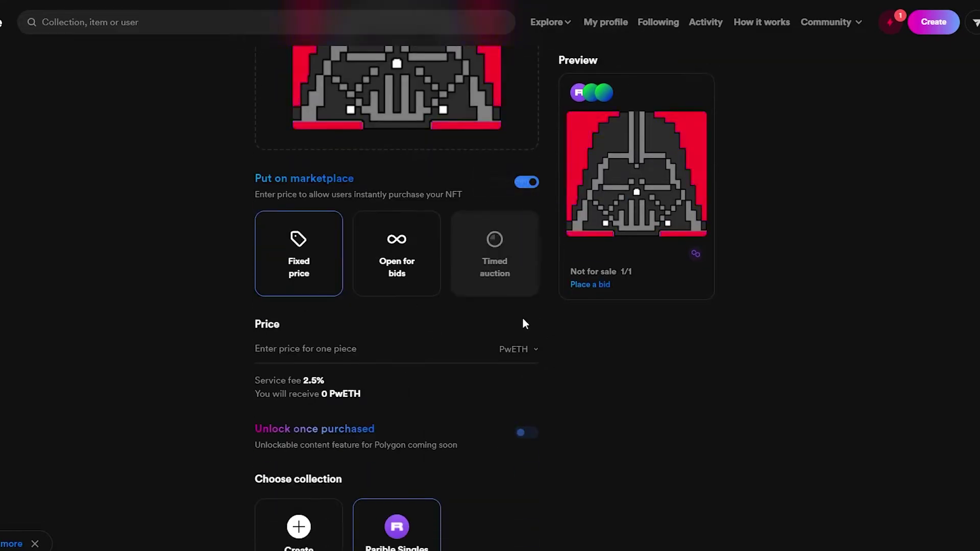
click(397, 274)
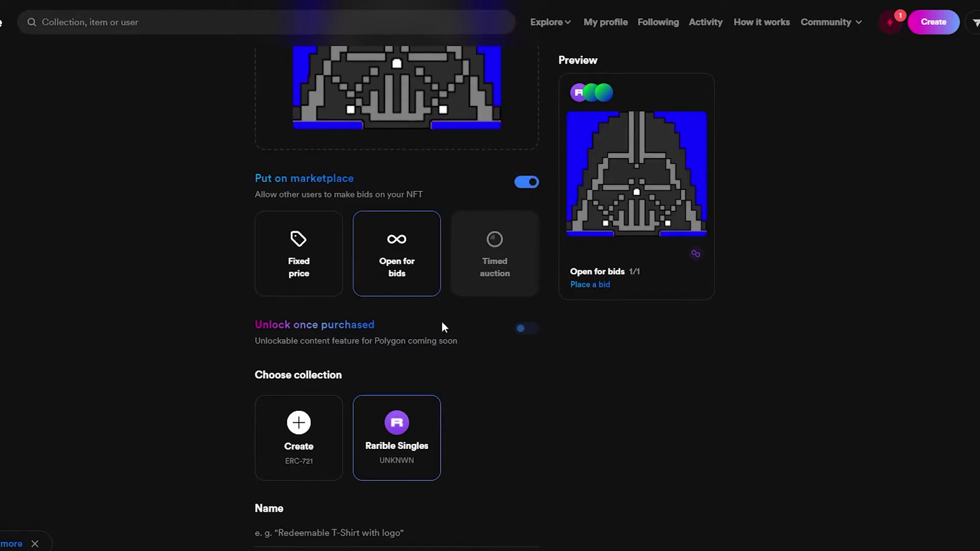
click(318, 276)
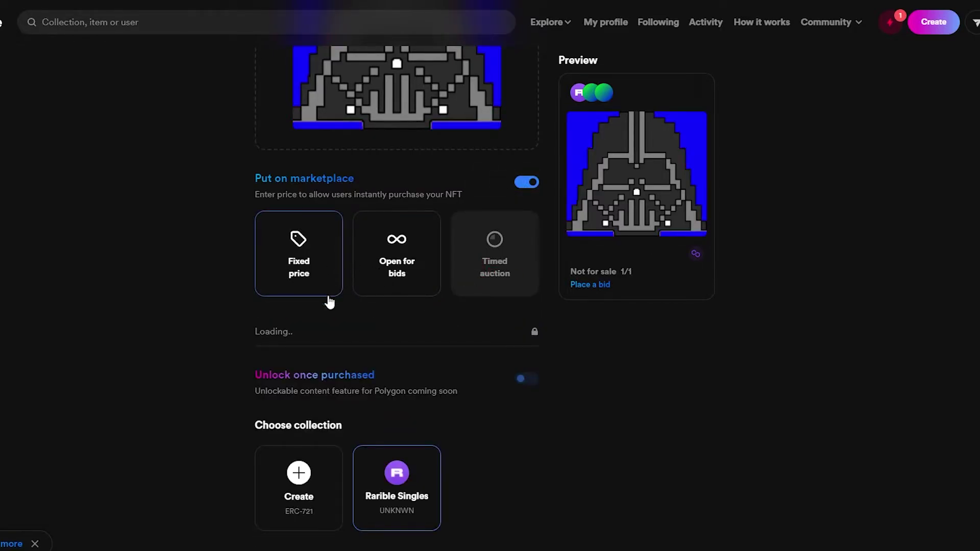
Check the available price currencies, keep PwETH, and set the fixed price to 0.005
click(298, 349)
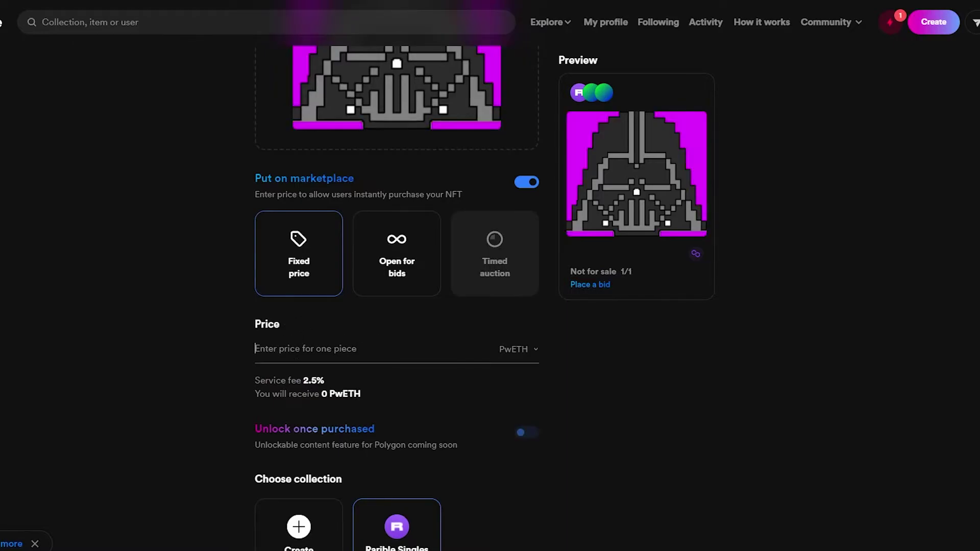
click(513, 352)
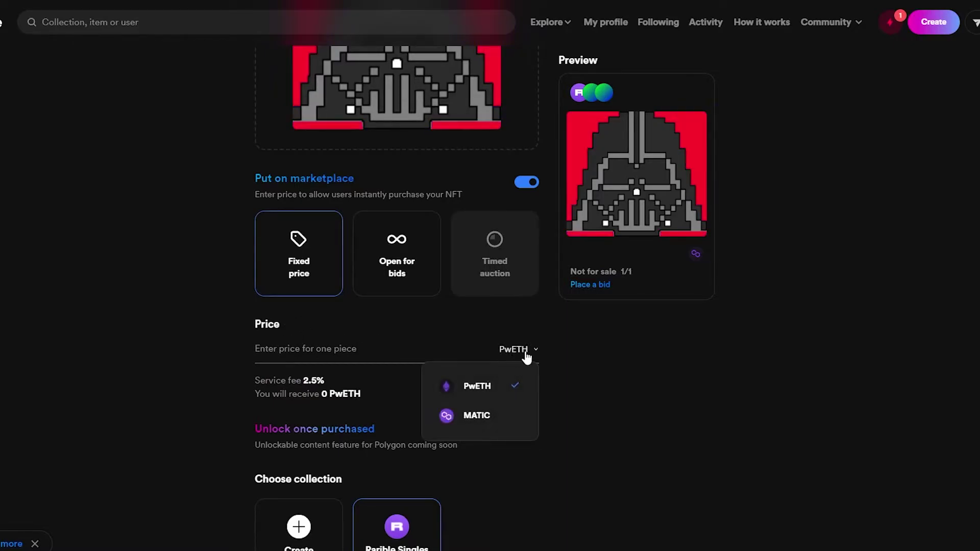
click(556, 383)
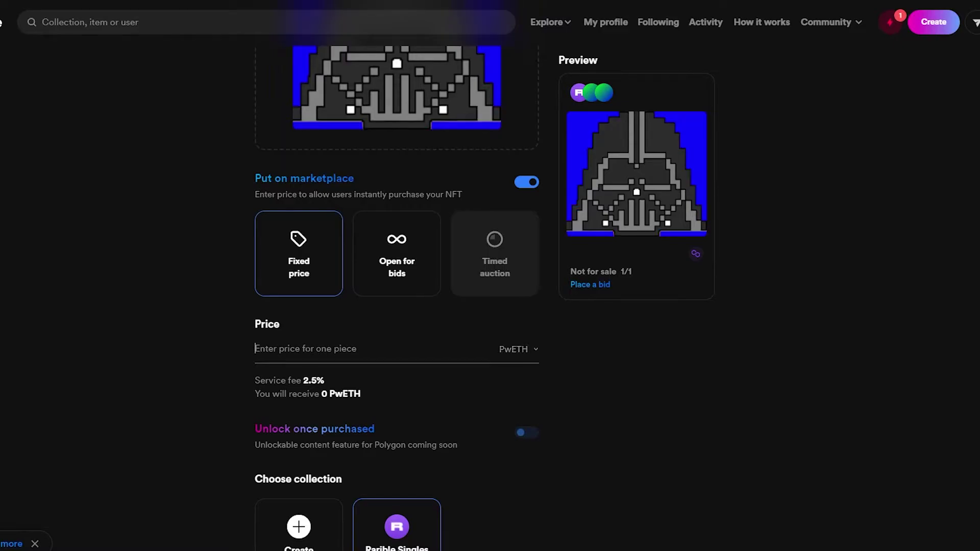
click(268, 361)
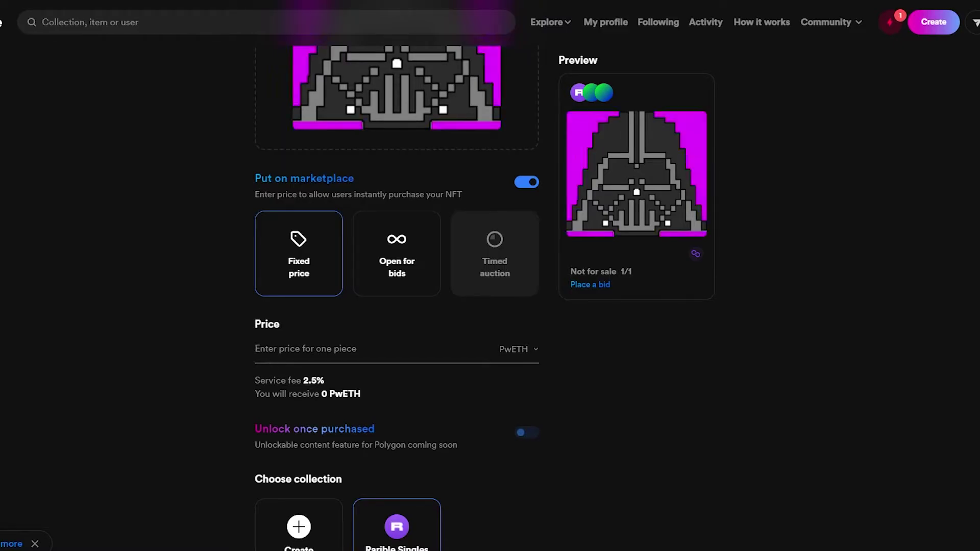
text(0.5)
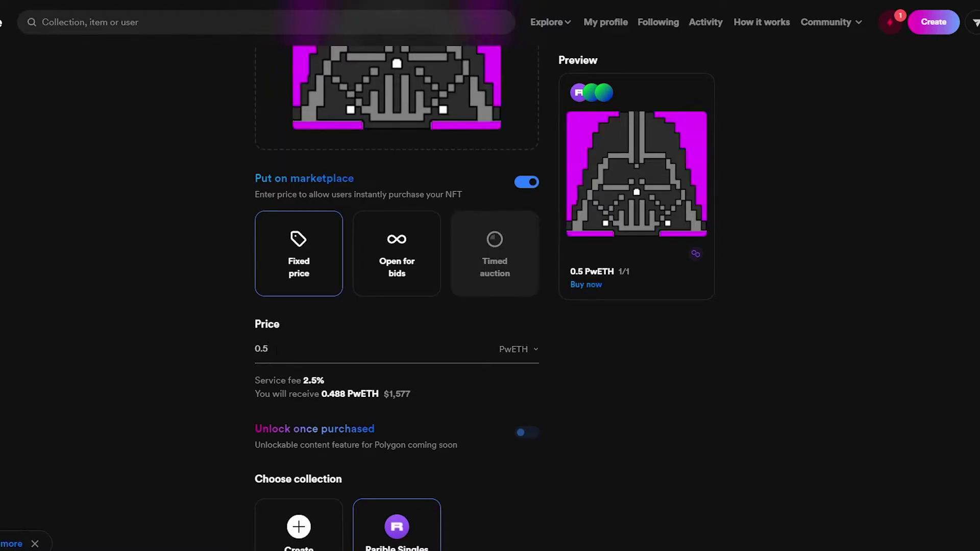
key(BackSpace)
text(005)
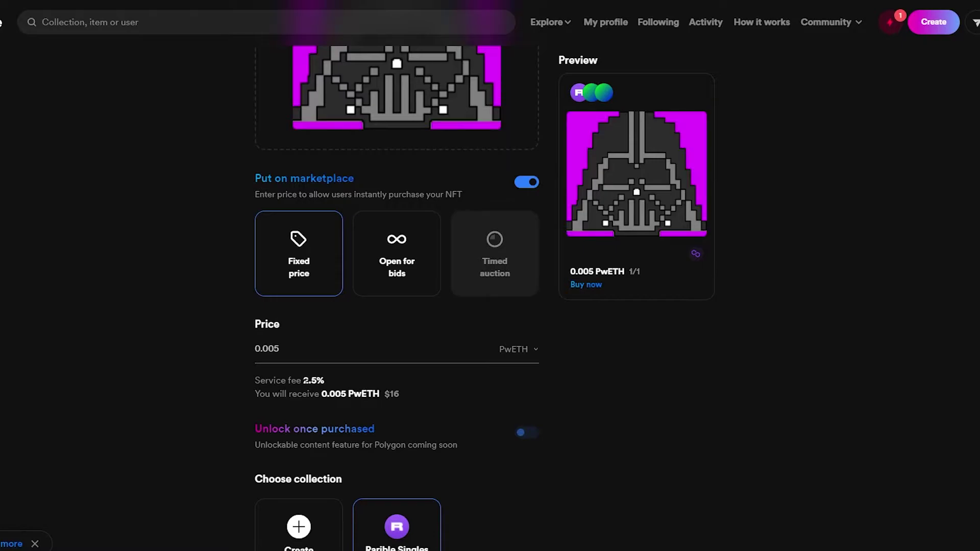
Examine the service fee, the amount received after it, and the item's preview
drag(303, 380, 328, 379)
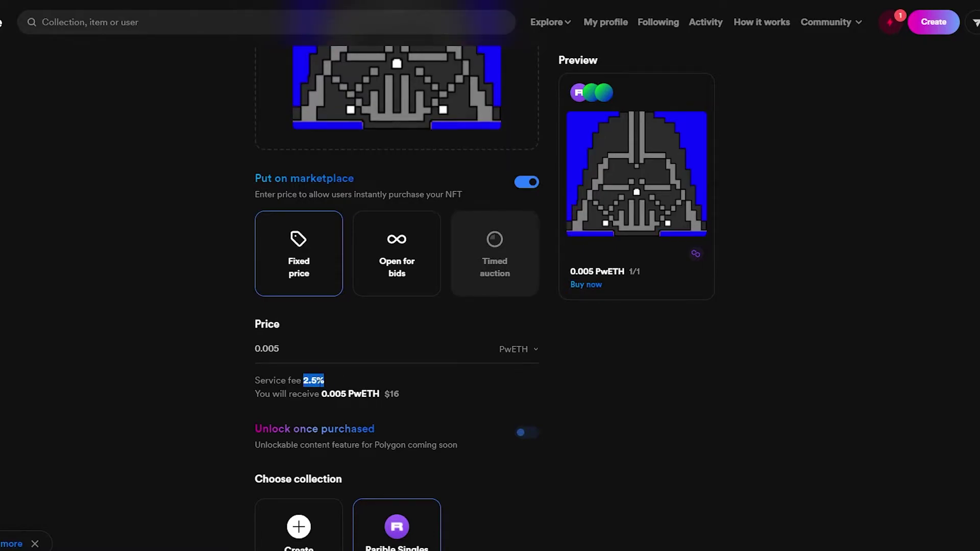
click(432, 373)
scroll(511, 419, up, 6)
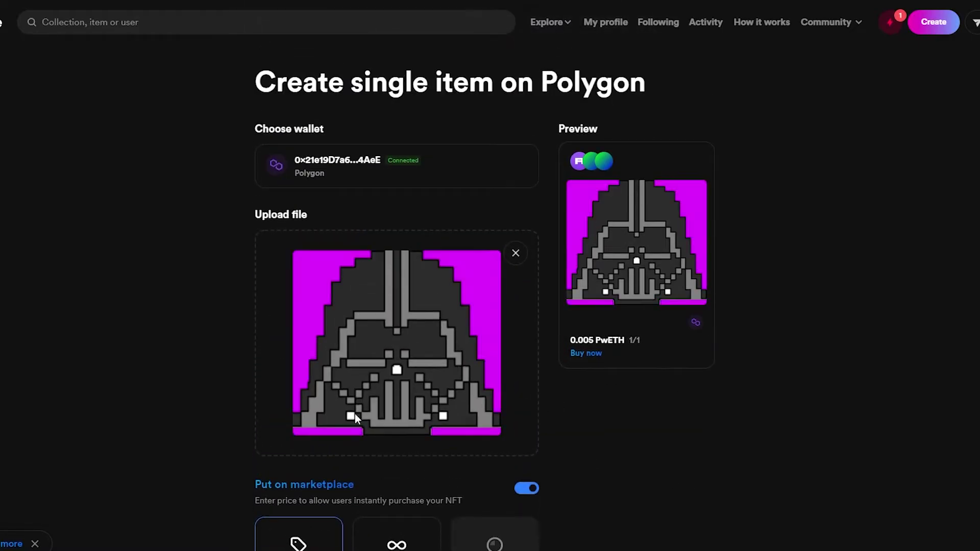
scroll(352, 416, down, 5)
scroll(558, 335, down, 4)
scroll(603, 284, up, 1)
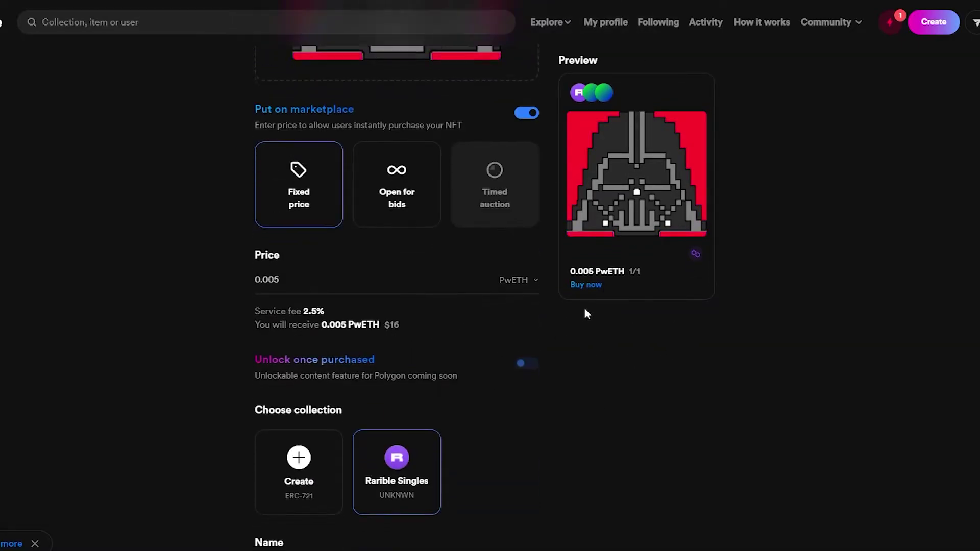
scroll(439, 256, down, 2)
double_click(313, 197)
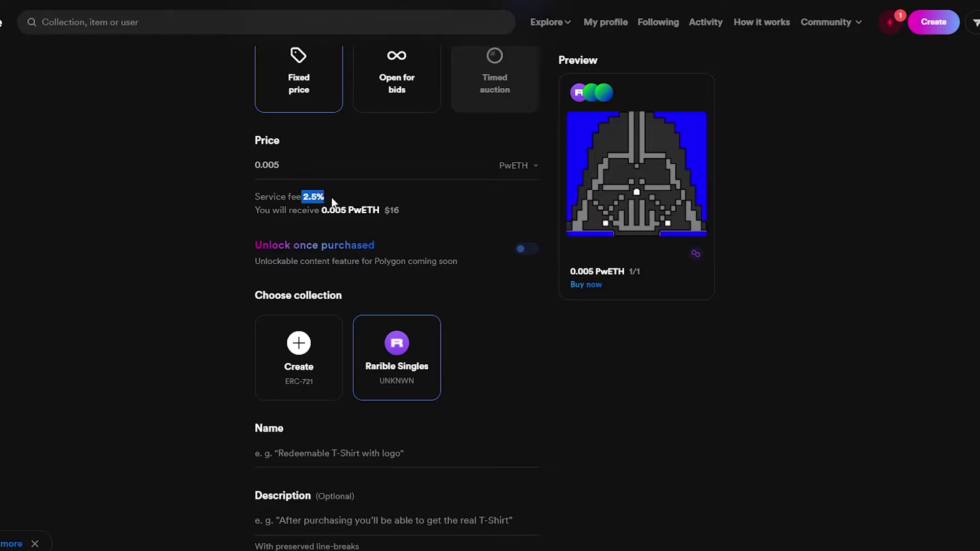
click(783, 359)
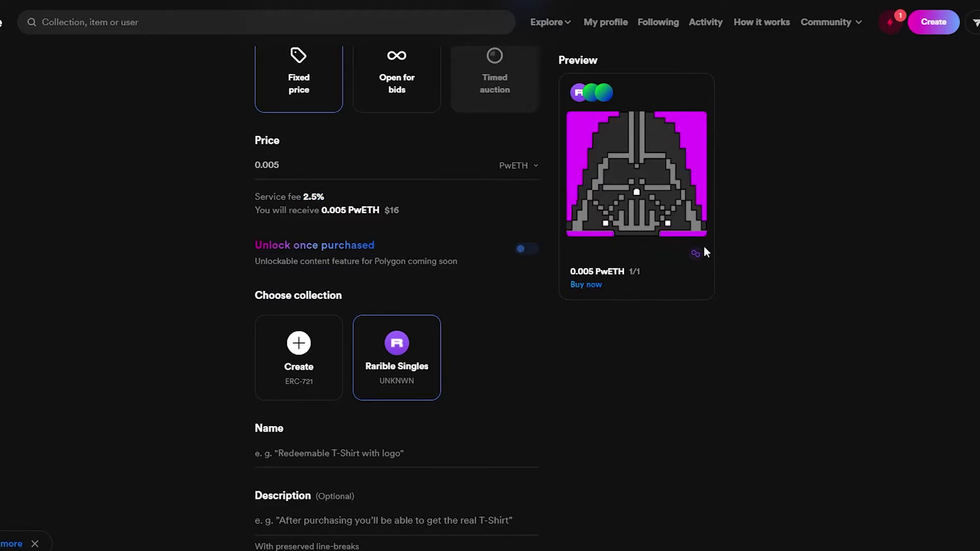
scroll(594, 255, up, 2)
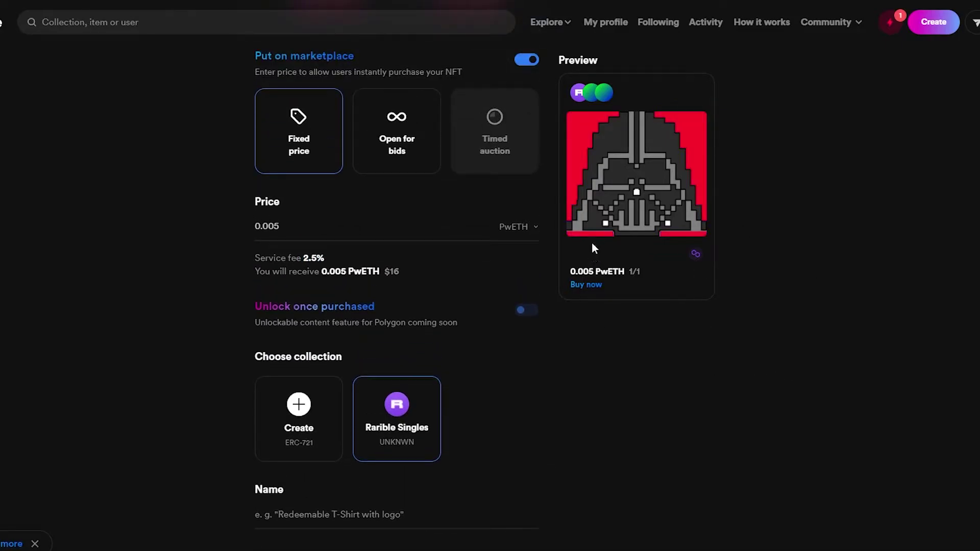
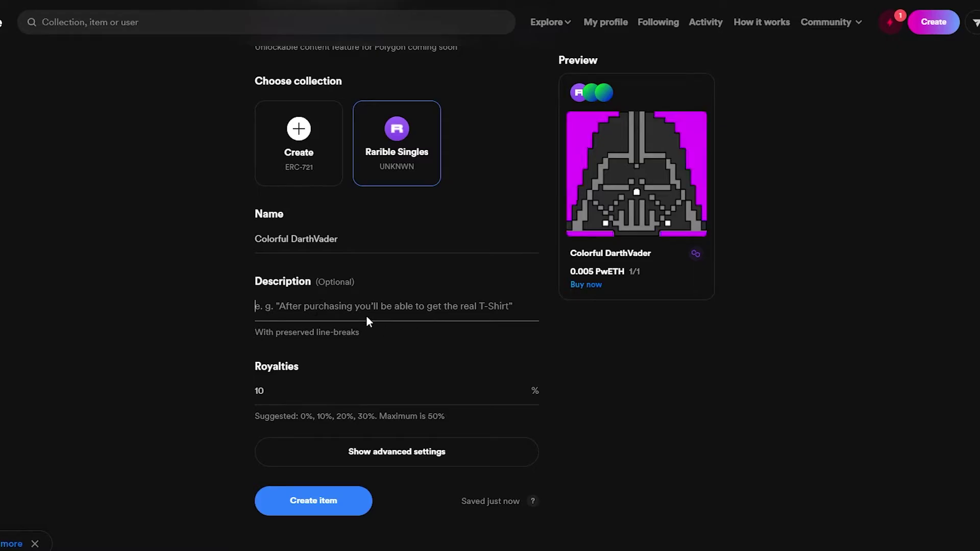
Enter the item description "It's Darth Vader with changing background"
click(368, 320)
text(It's a)
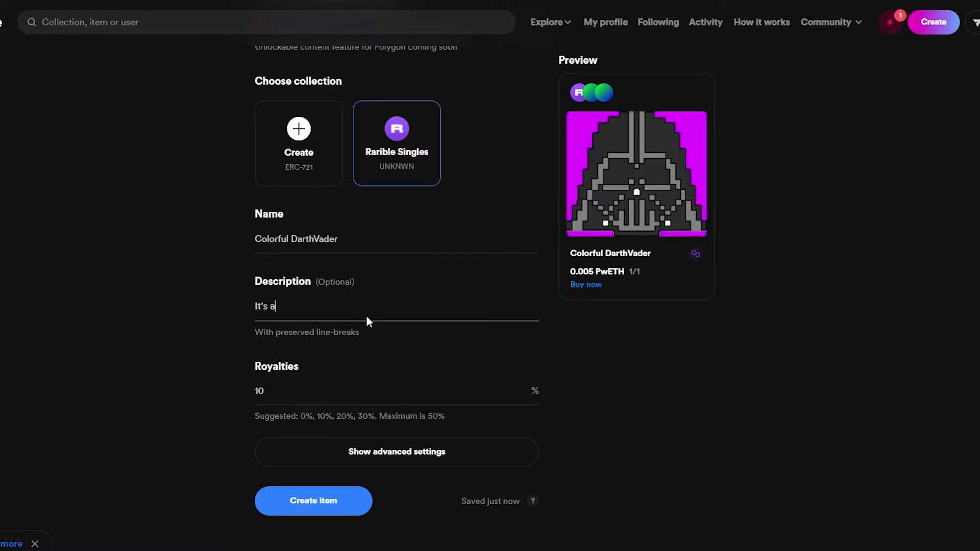
key(BackSpace)
text(Darth Vader with changing background)
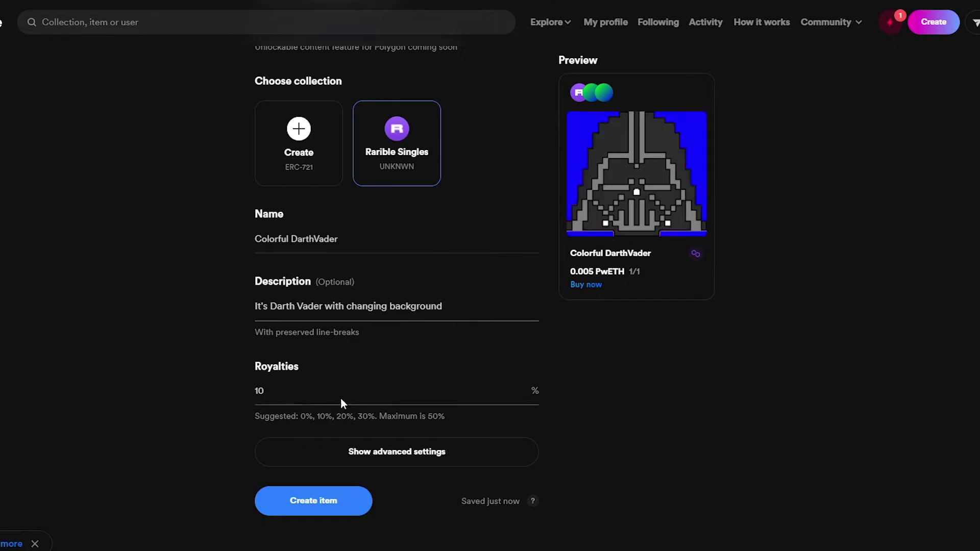
Set the item's royalties to 20%
click(295, 401)
key(BackSpace)
key(BackSpace)
text(20)
click(514, 435)
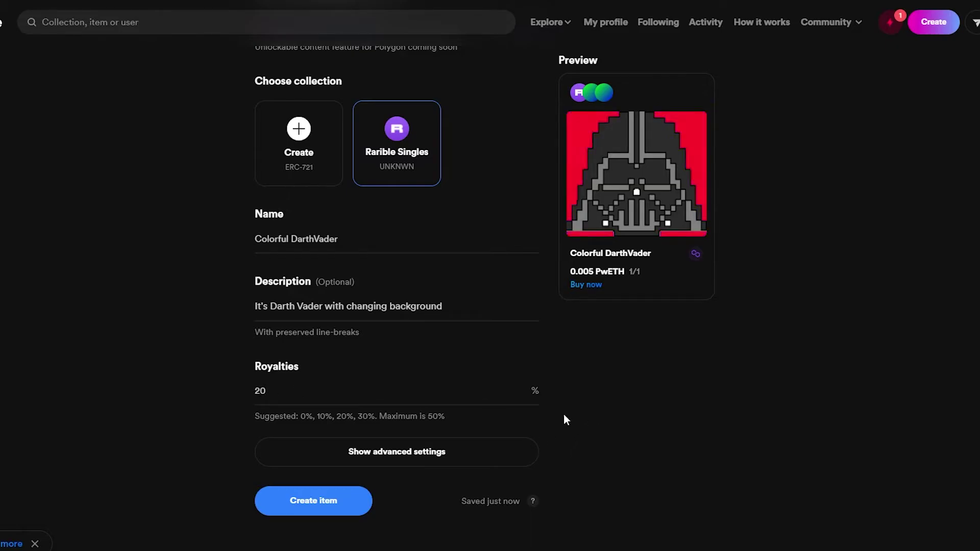
Show the advanced settings to examine the optional properties and alternative text fields, and hide them again
click(438, 452)
scroll(444, 449, down, 3)
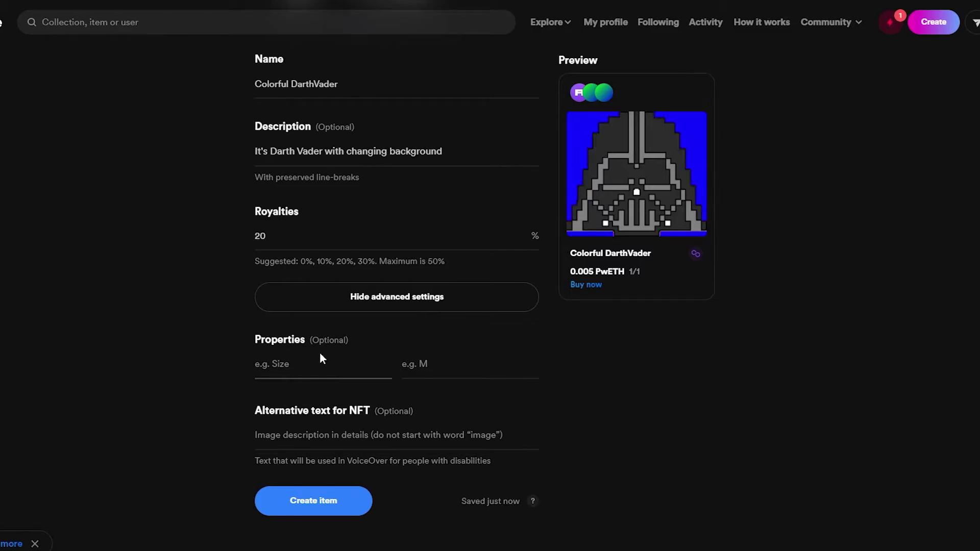
click(416, 302)
Review the completed form and submit the Colorful DarthVader item for creation
scroll(529, 457, up, 10)
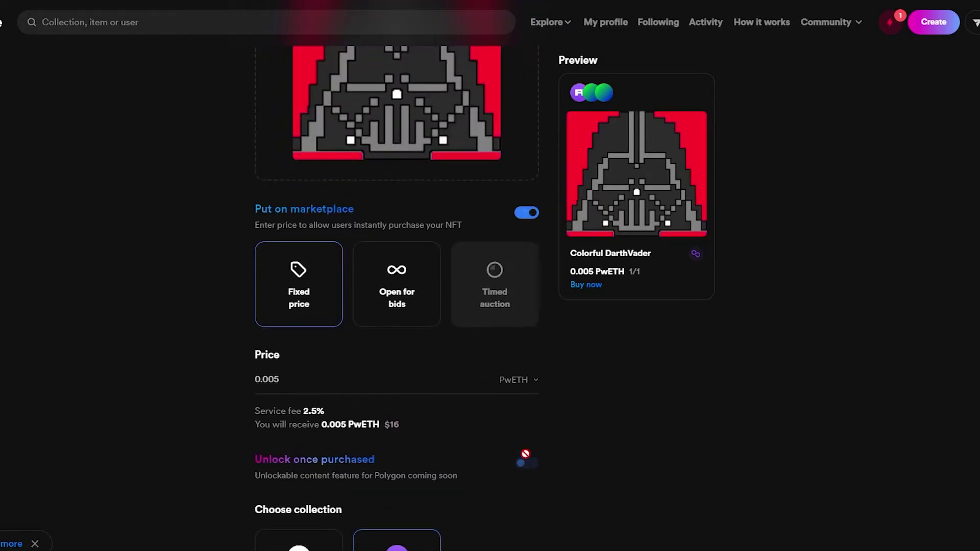
scroll(557, 424, down, 3)
scroll(550, 415, down, 8)
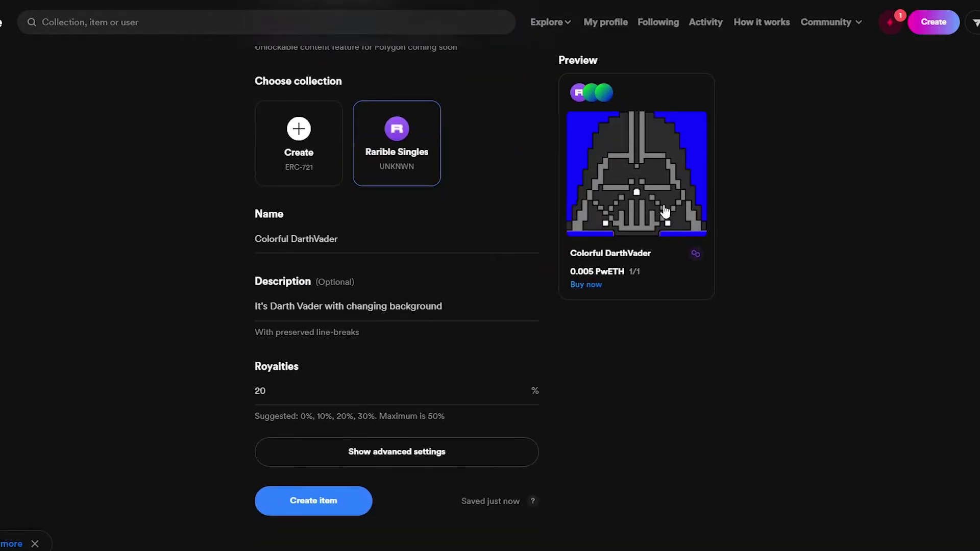
scroll(435, 439, up, 10)
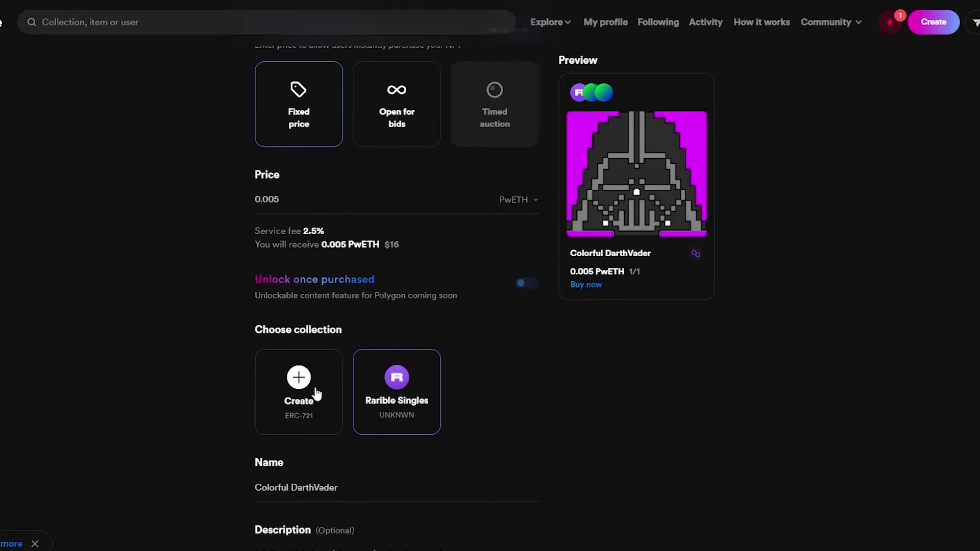
scroll(628, 309, down, 10)
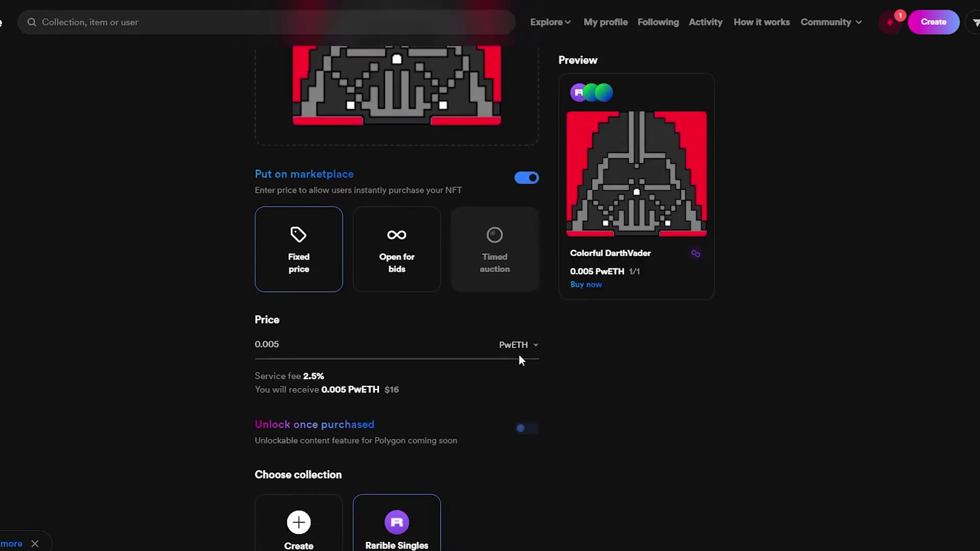
click(325, 500)
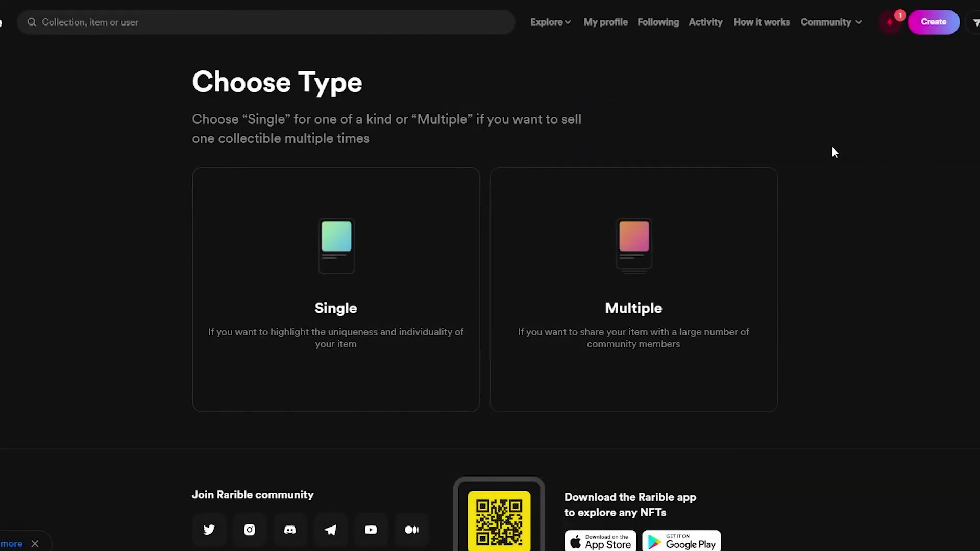
Choose Single as the collectible type again and continue with the saved item draft
click(376, 282)
click(536, 315)
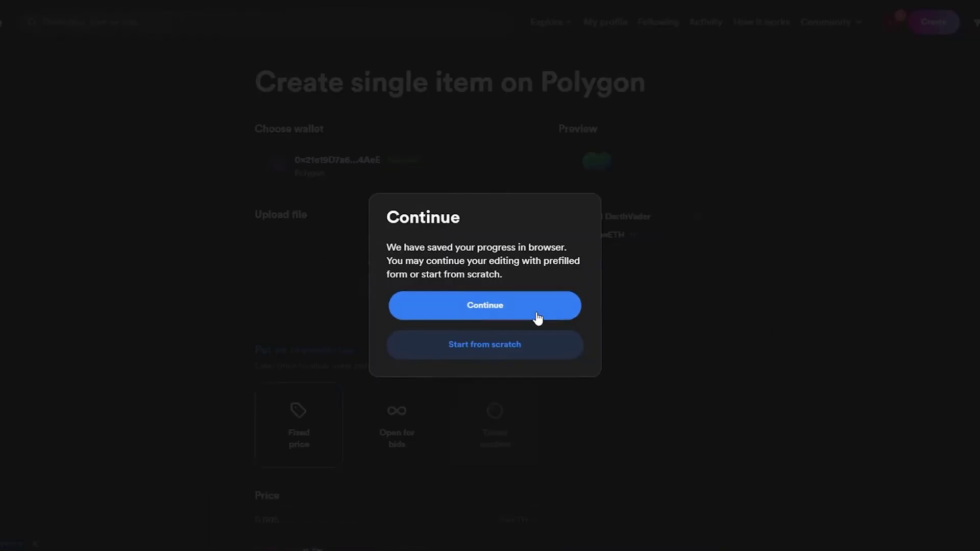
Change the price currency to MATIC and set the fixed price to 10
scroll(514, 243, down, 8)
click(516, 230)
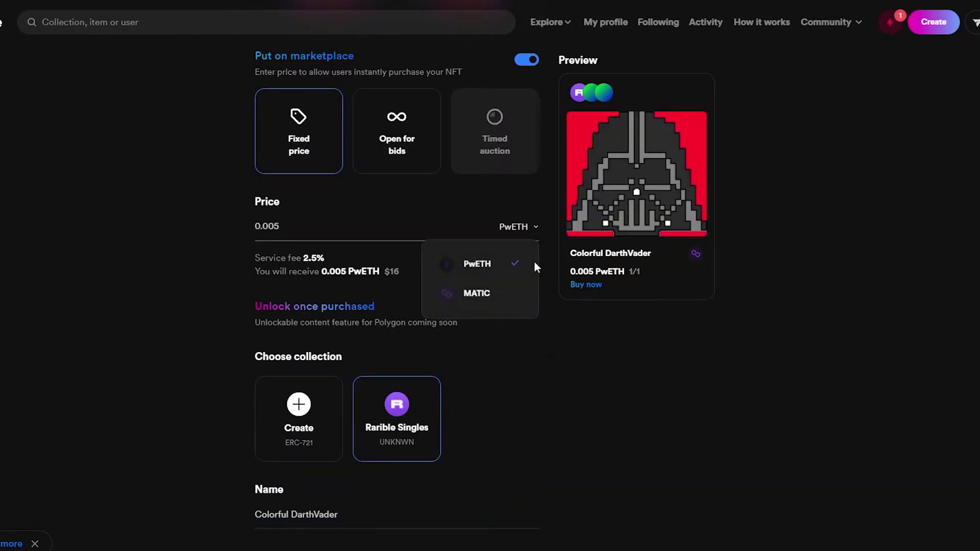
click(499, 295)
click(290, 231)
key(shift+Left)
key(BackSpace)
key(BackSpace)
key(BackSpace)
key(BackSpace)
key(BackSpace)
text(7)
key(BackSpace)
text(12)
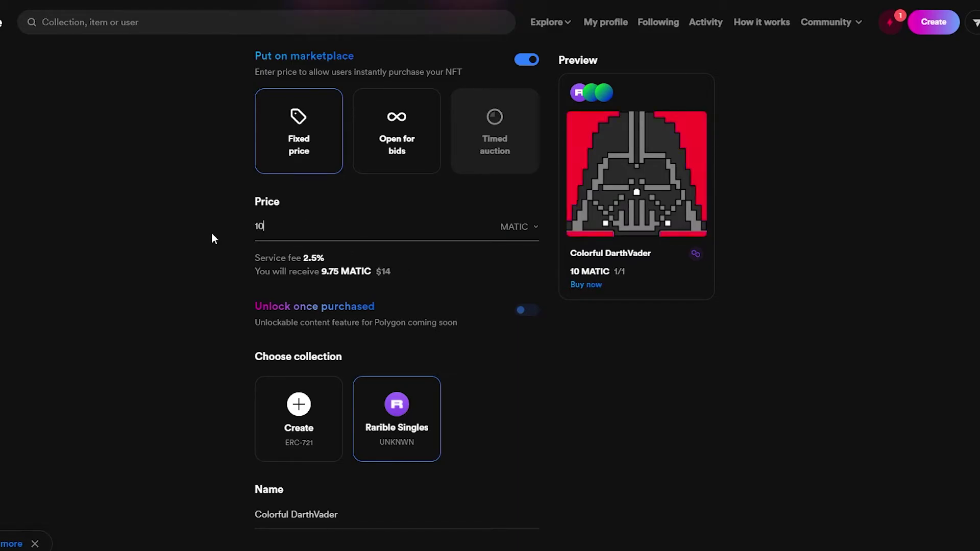
Submit the Polygon item priced at 10 MATIC for creation
scroll(561, 322, down, 5)
click(350, 503)
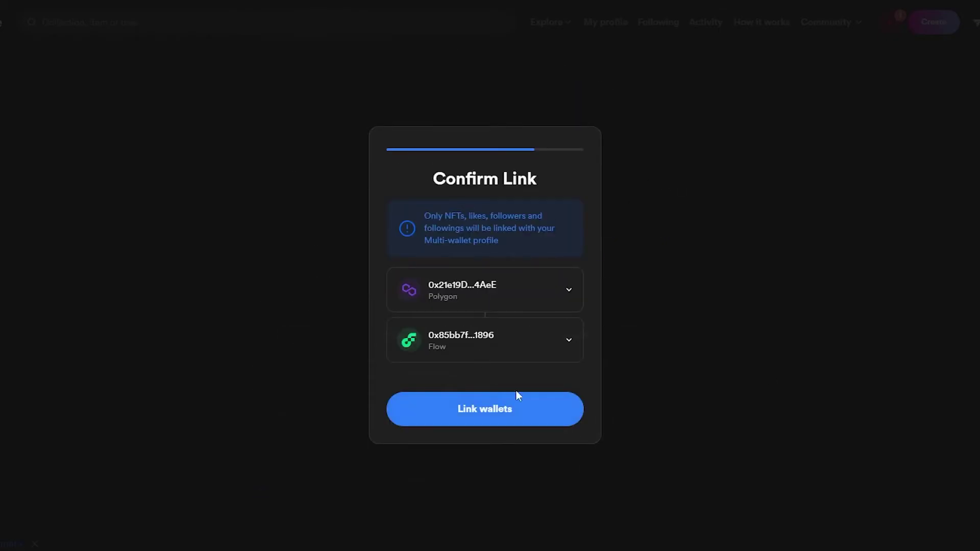
Link the Polygon and Flow wallets, approving the signature request, and connect the Flow wallet to the profile through Blocto
click(503, 415)
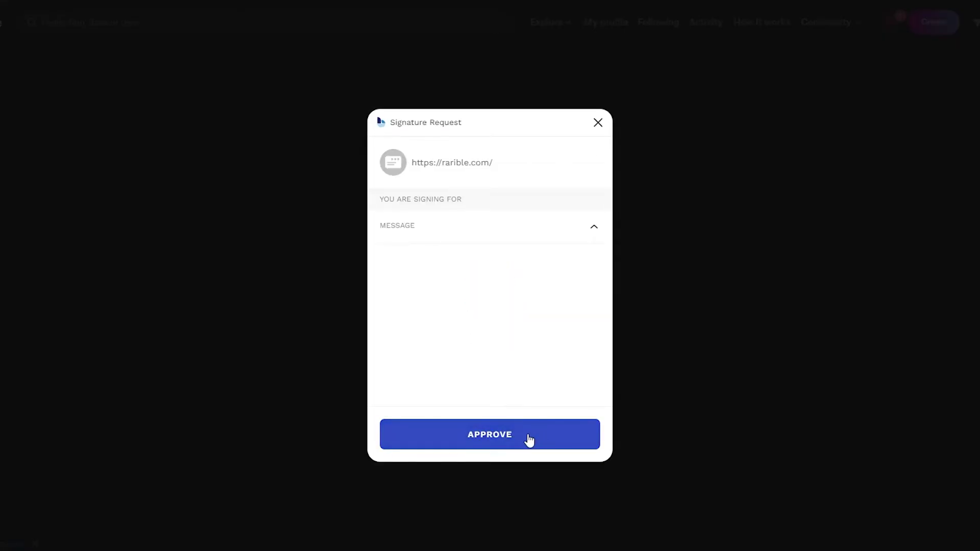
click(531, 430)
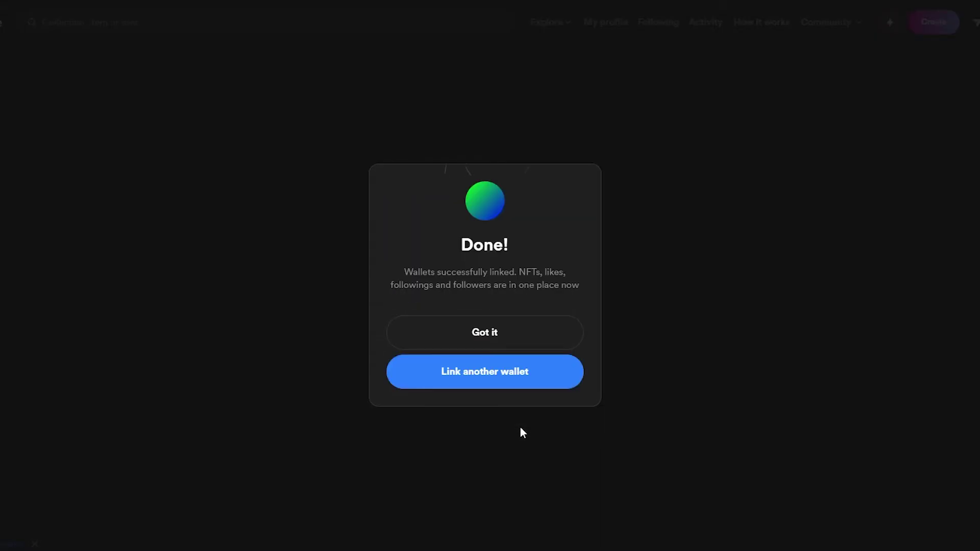
click(501, 333)
click(507, 330)
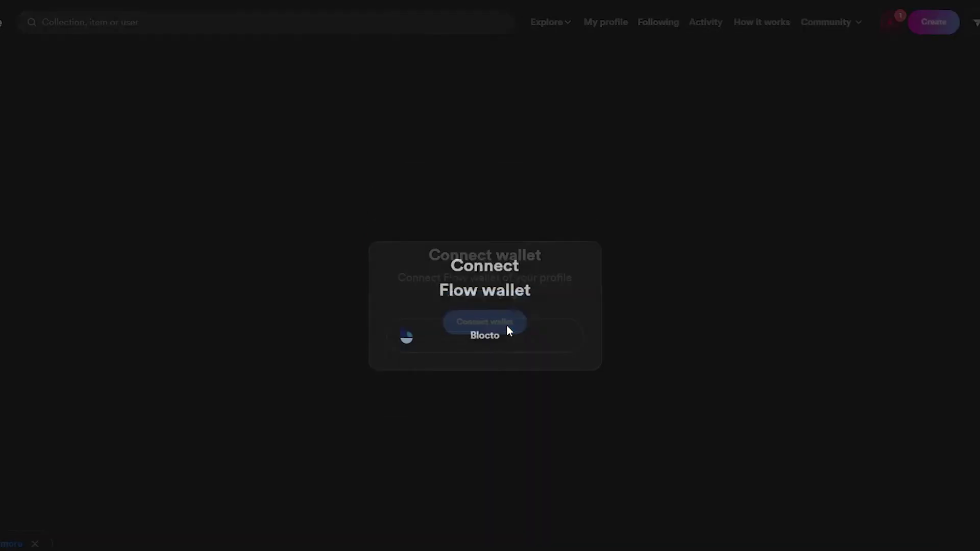
click(506, 324)
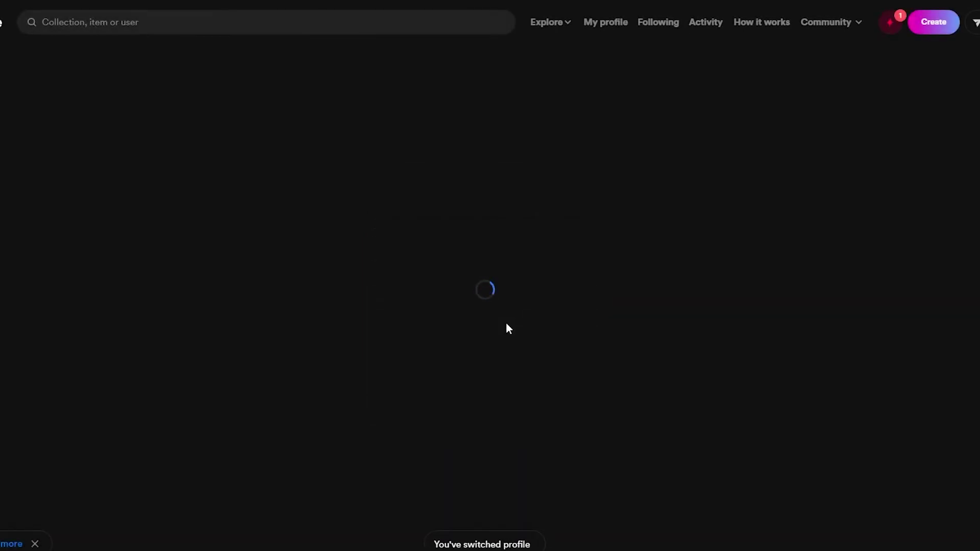
Upload Untitled-1.gif as the media file for the new Flow NFT
scroll(438, 255, down, 1)
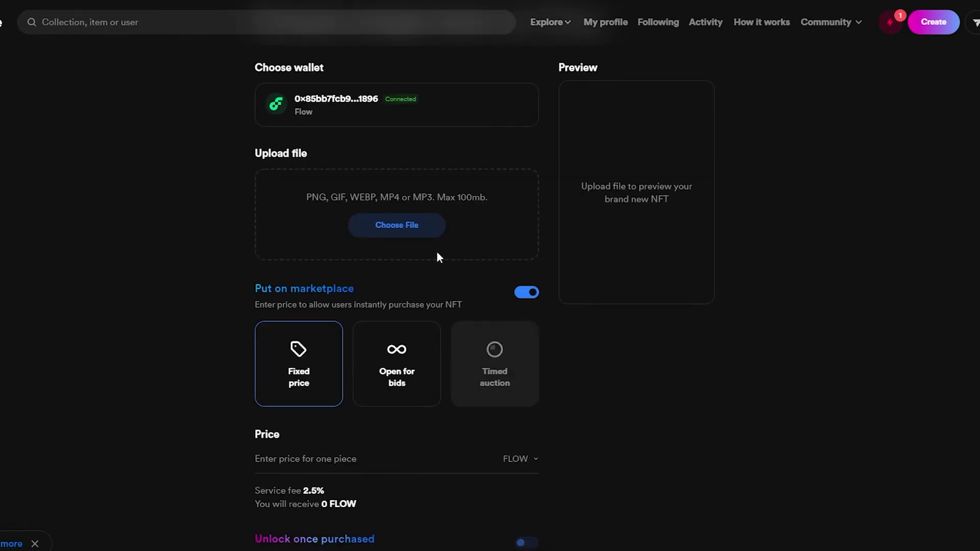
scroll(302, 254, up, 1)
click(427, 294)
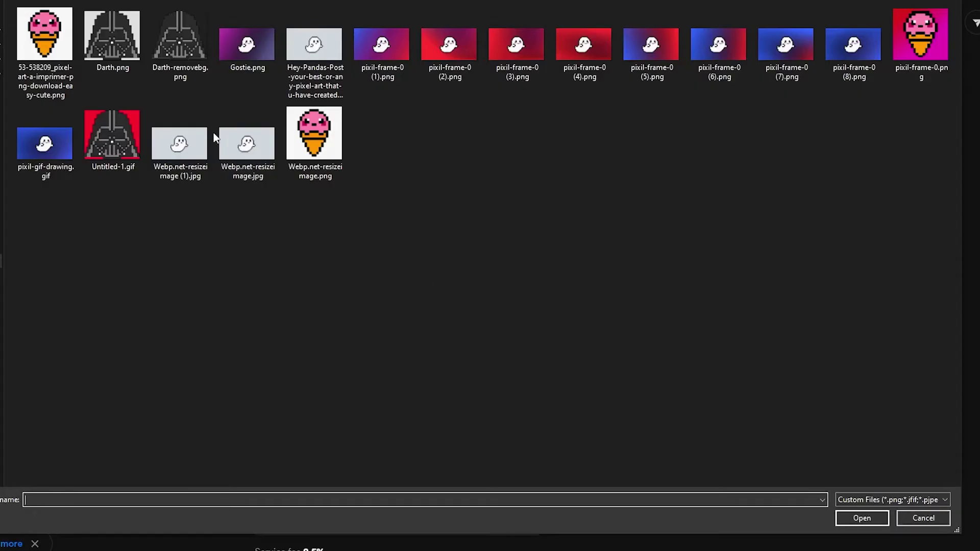
double_click(130, 138)
Set the fixed price of the Flow NFT to 5 FLOW
scroll(327, 385, down, 5)
scroll(345, 310, down, 2)
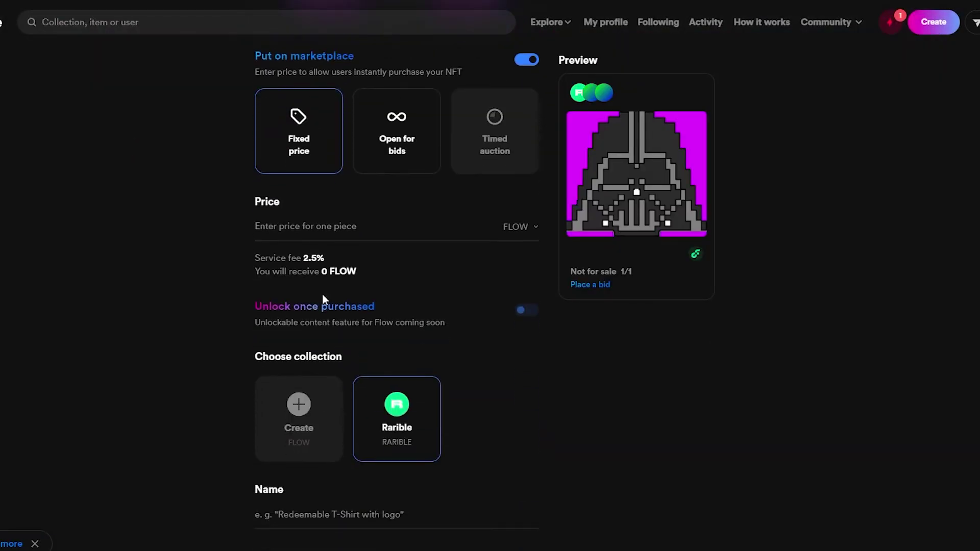
click(445, 222)
text(5)
Name the NFT "Darth" and enter the description "Colorful Darth", correcting its spelling
scroll(389, 299, down, 5)
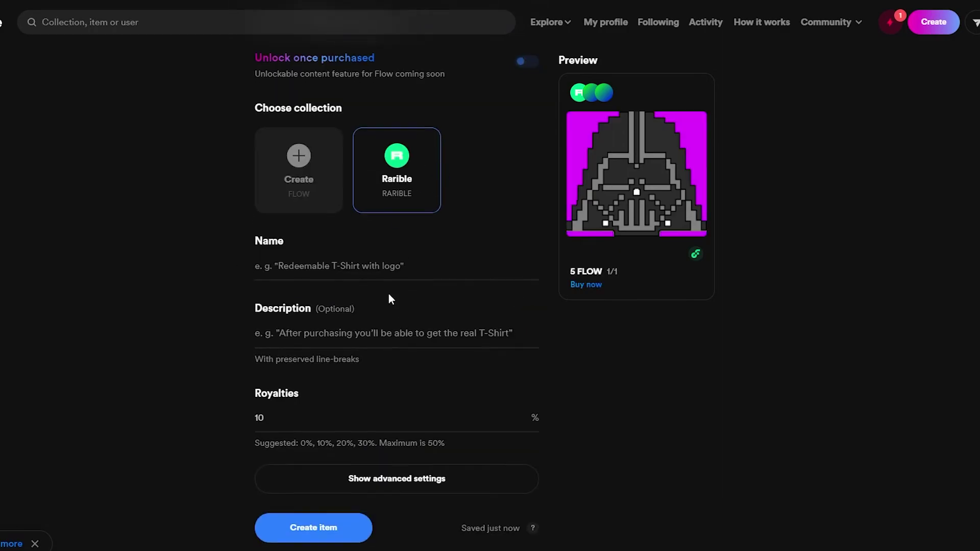
text(Darth)
key(Tab)
text(Colorful darth)
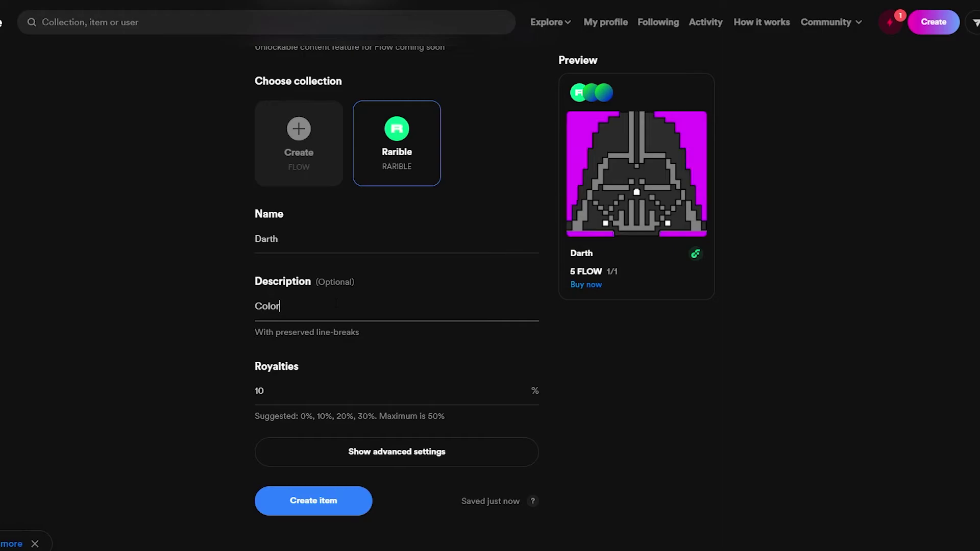
click(321, 401)
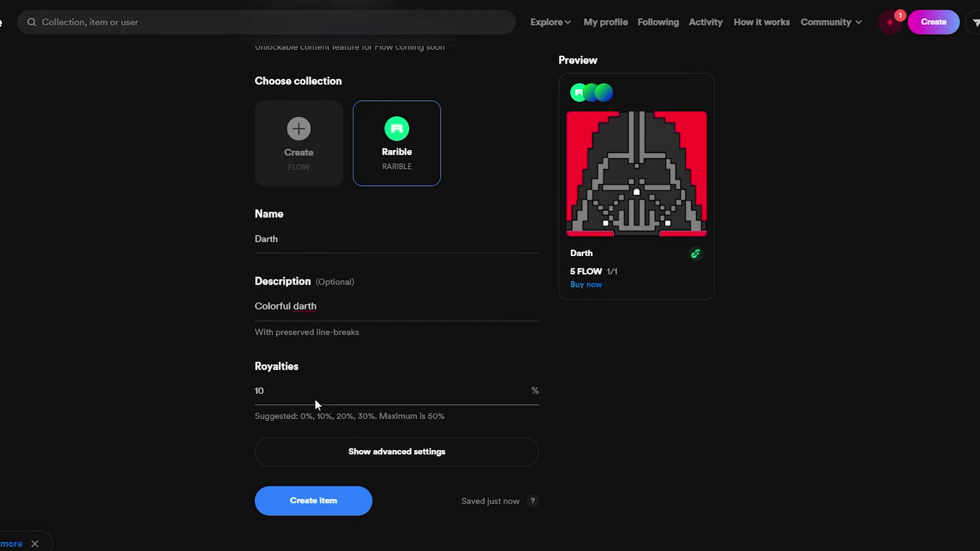
right_click(307, 306)
click(327, 322)
Create the Darth item and approve its Blocto signature requests
click(323, 516)
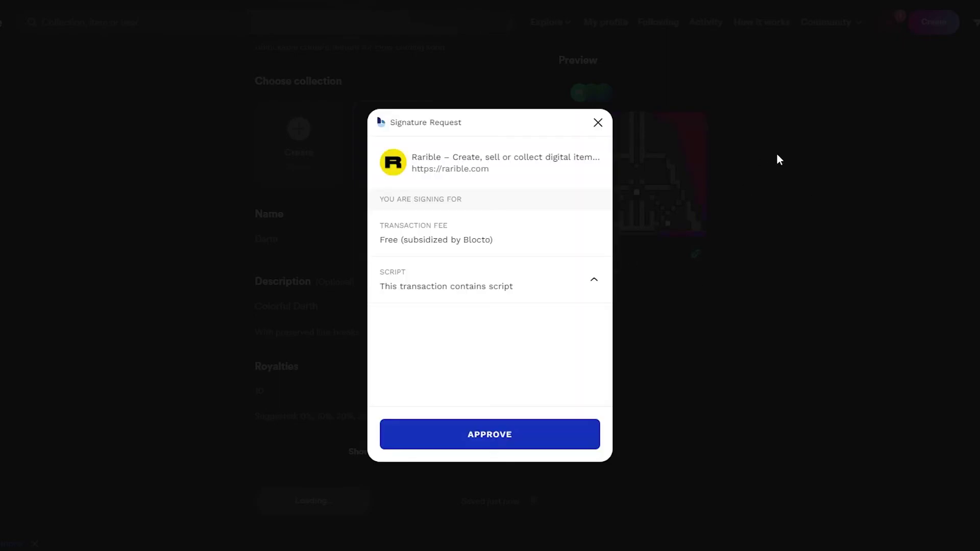
click(499, 434)
click(494, 445)
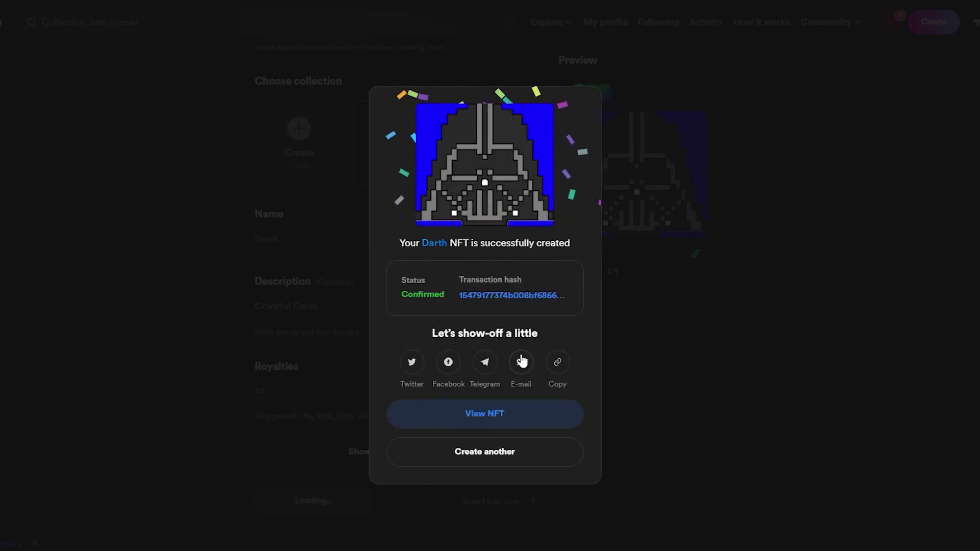
double_click(409, 243)
drag(419, 243, 578, 240)
click(578, 243)
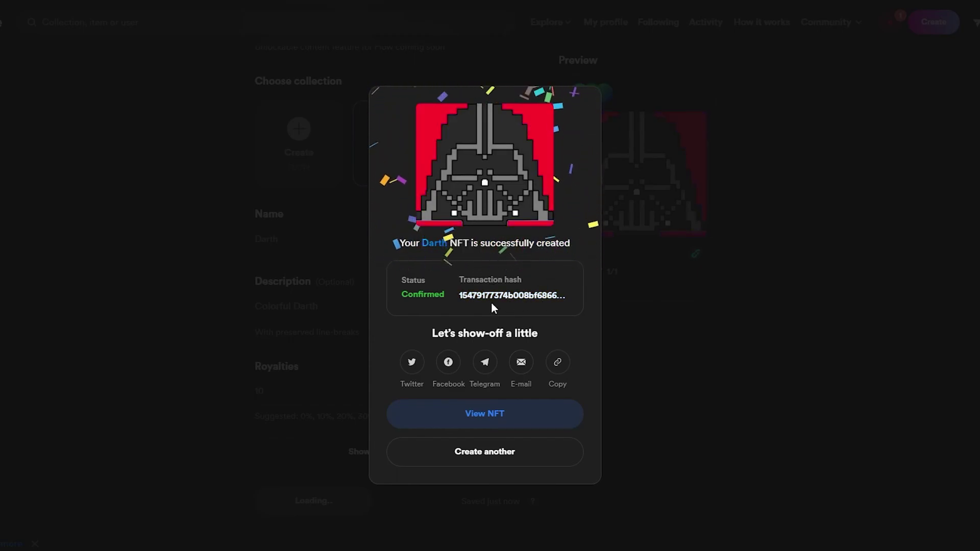